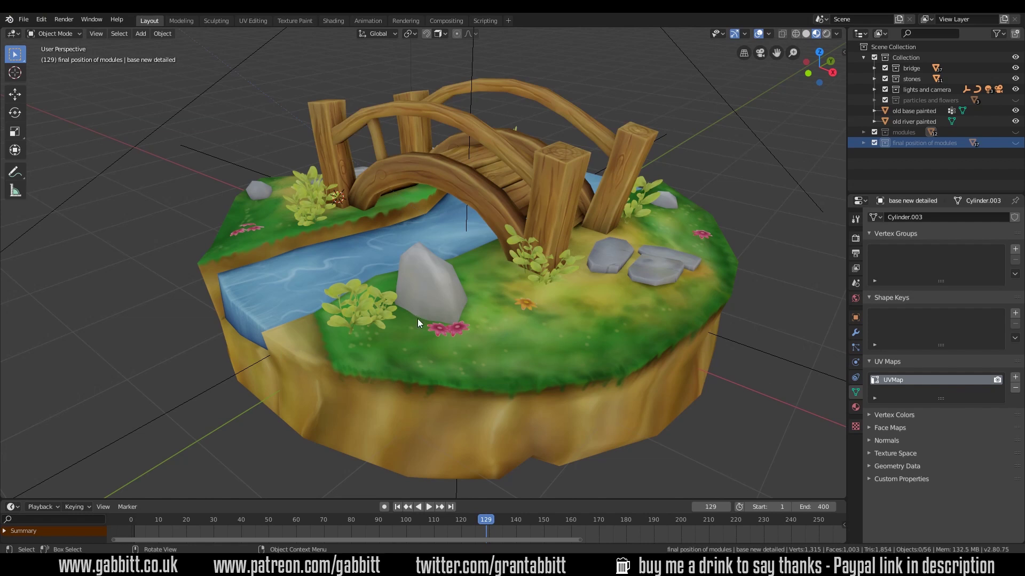
Step: Orbit and zoom around the painted diorama to view the stream from different angles
{"action": "middle_click_drag", "start_coordinate": [268, 277], "coordinate": [398, 265]}
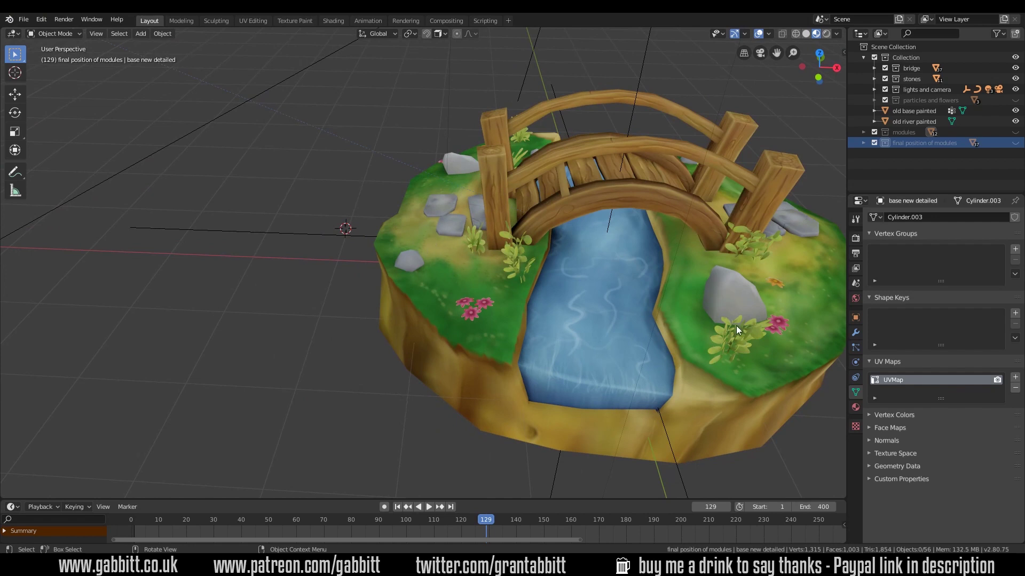
{"action": "middle_click_drag", "start_coordinate": [702, 312], "coordinate": [728, 332]}
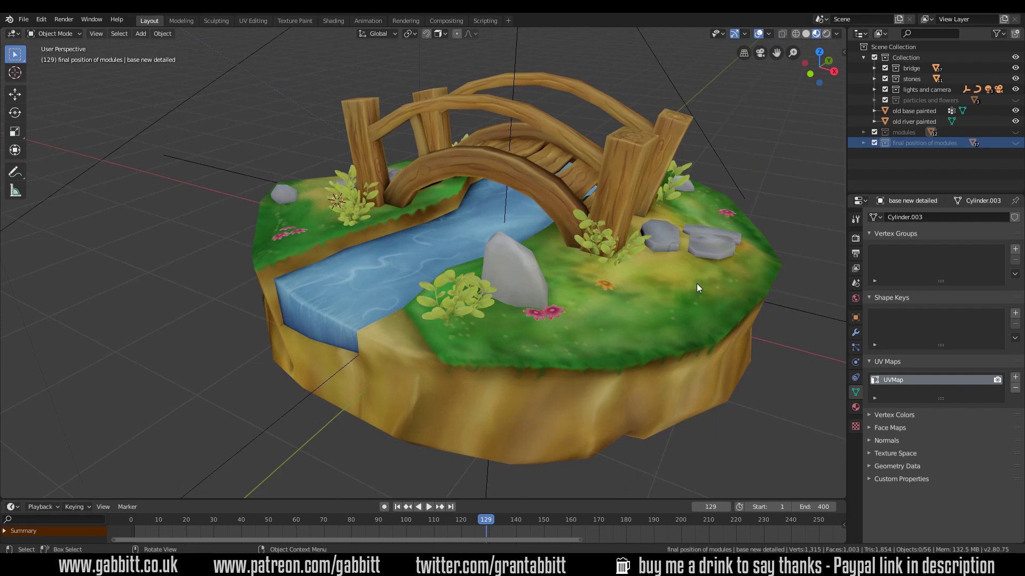
{"action": "scroll", "coordinate": [697, 283], "scroll_direction": "down", "scroll_amount": 4}
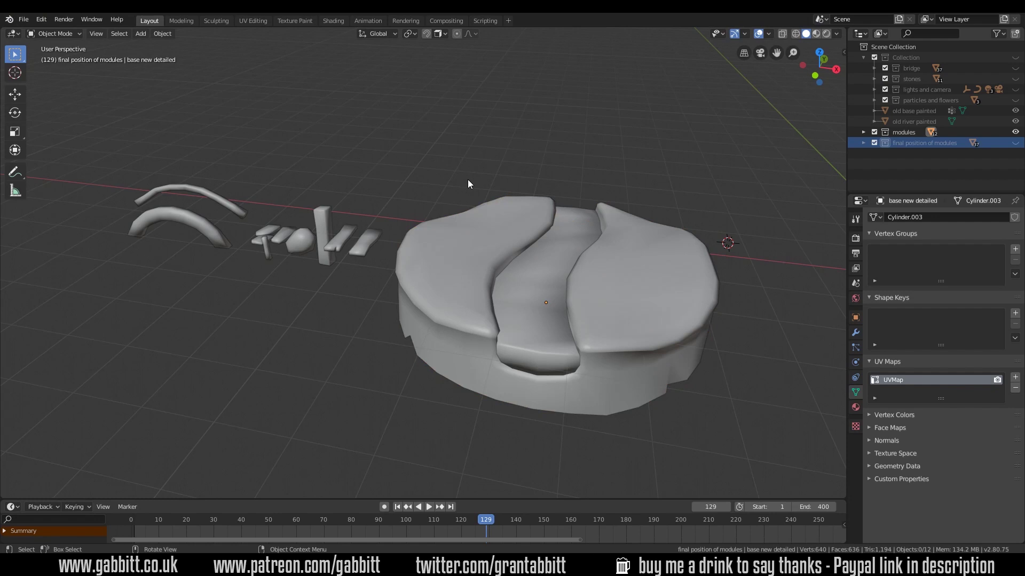
{"action": "left_click", "coordinate": [489, 300]}
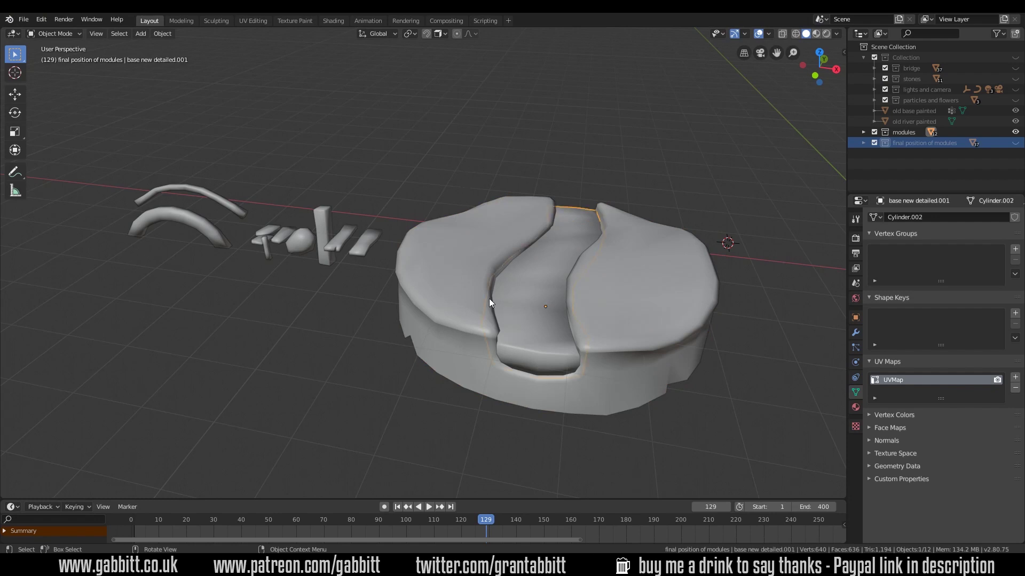
{"action": "left_click", "coordinate": [459, 274]}
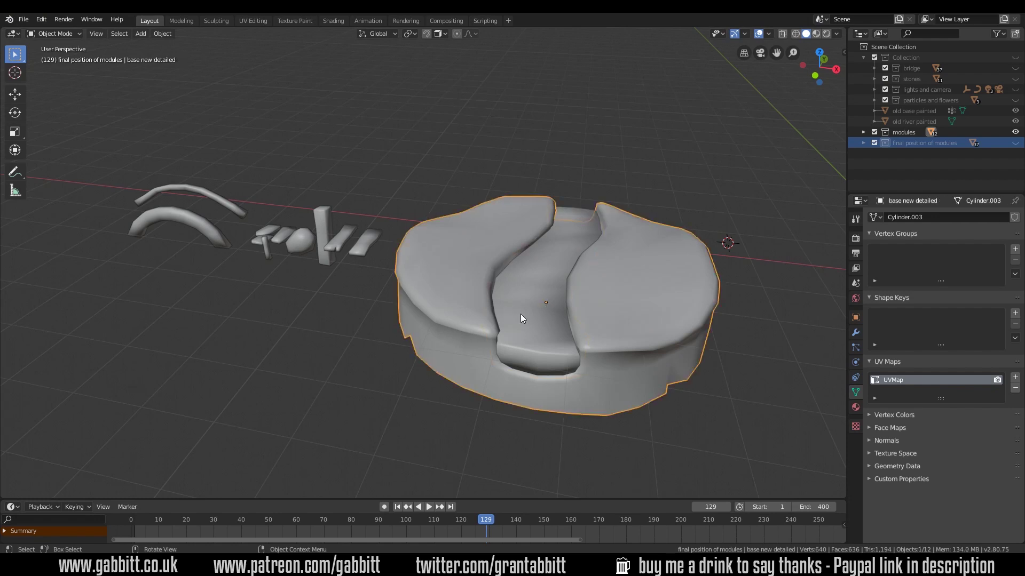
{"action": "key", "text": "Tab"}
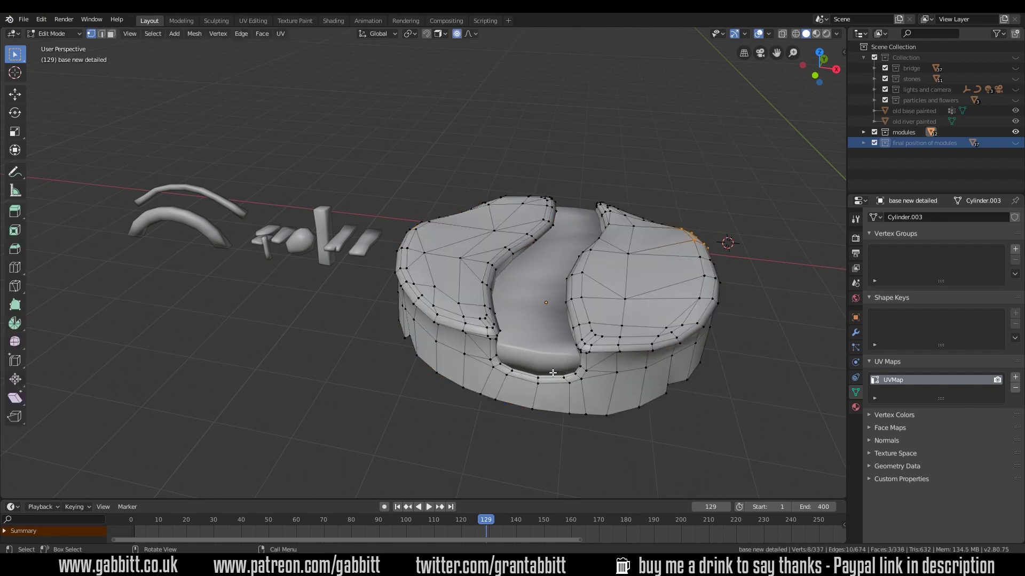
{"action": "middle_click_drag", "start_coordinate": [553, 372], "coordinate": [525, 178]}
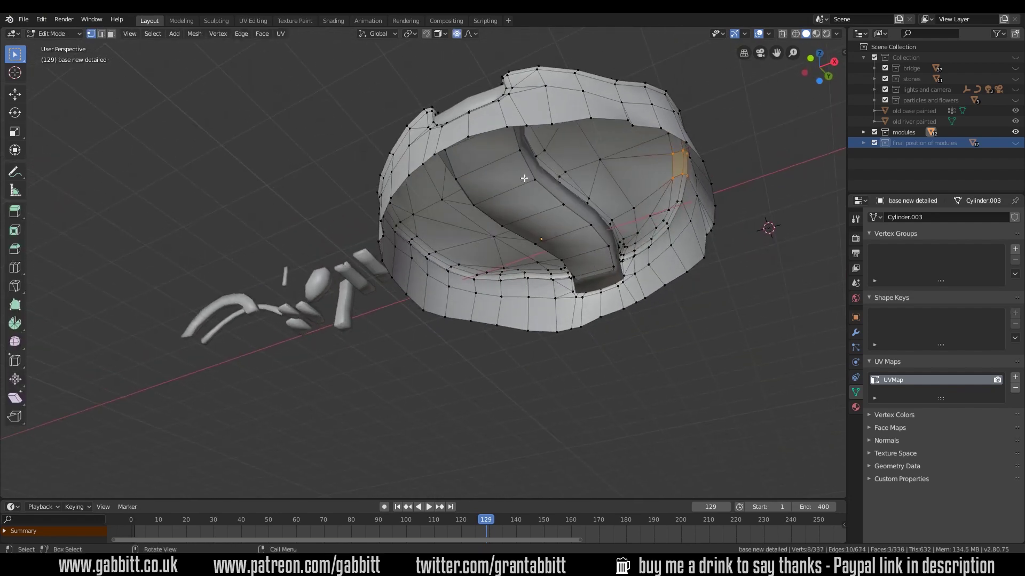
{"action": "middle_click_drag", "start_coordinate": [544, 220], "coordinate": [552, 263]}
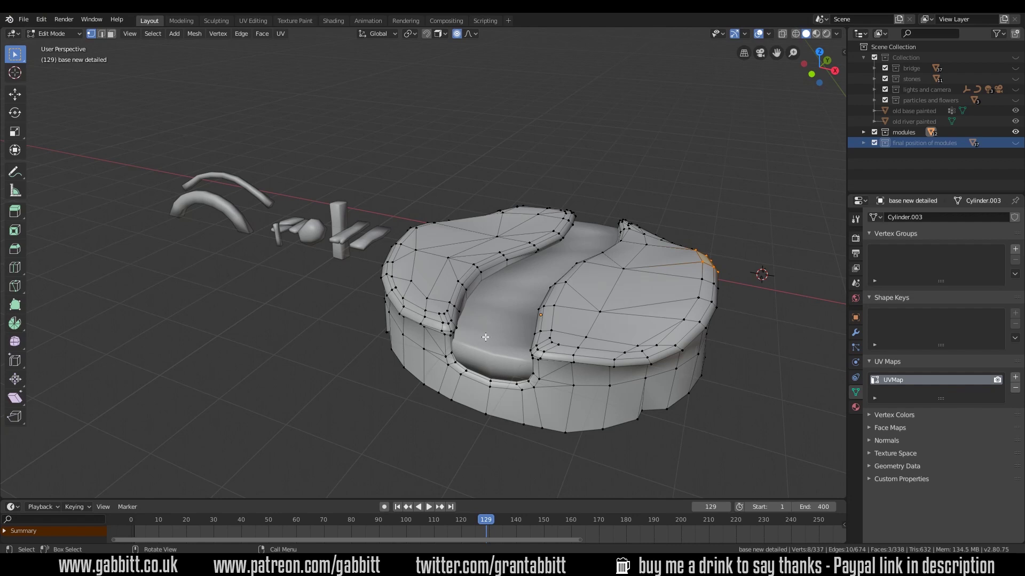
{"action": "middle_click_drag", "start_coordinate": [504, 301], "coordinate": [520, 360]}
{"action": "key", "text": "Tab"}
{"action": "left_click", "coordinate": [496, 324]}
{"action": "key", "text": "Tab"}
{"action": "key", "text": "Tab"}
Step: Select the small loose modules in turn: plank, slab, pillar, round stone, cube and flat stone
{"action": "left_click", "coordinate": [517, 358]}
{"action": "left_click", "coordinate": [555, 360]}
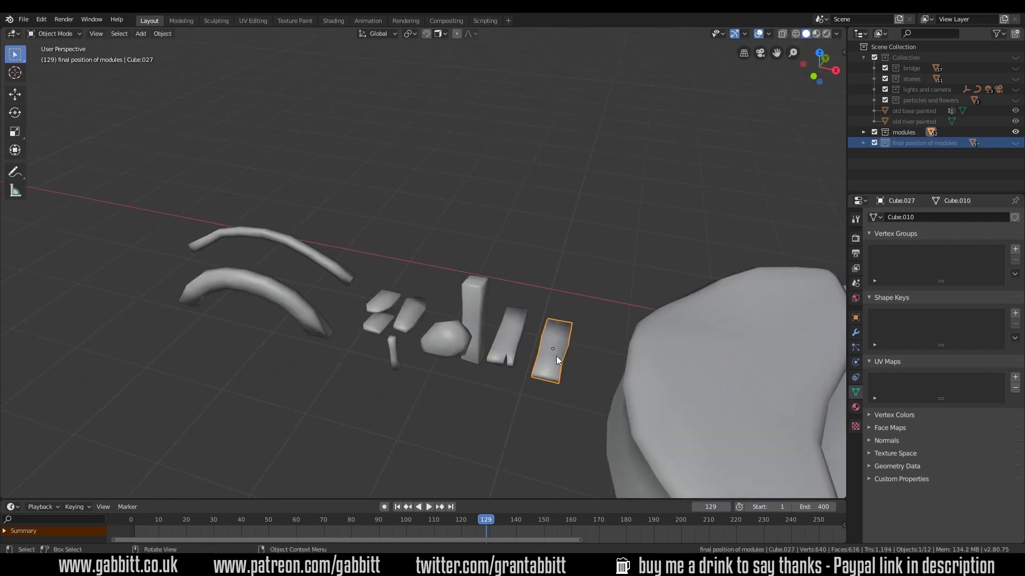
{"action": "left_click", "coordinate": [477, 300]}
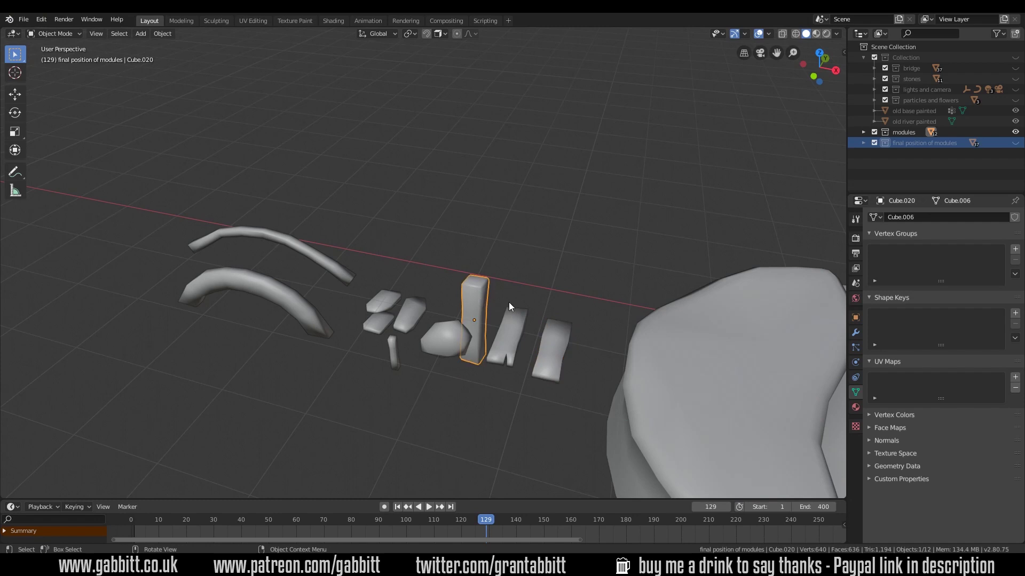
{"action": "left_click", "coordinate": [451, 337]}
{"action": "left_click", "coordinate": [411, 317]}
{"action": "left_click", "coordinate": [381, 319]}
Step: Check the thin upright piece and both arches, then reveal the 'final position of modules' collection
{"action": "middle_click_drag", "start_coordinate": [417, 312], "coordinate": [396, 353]}
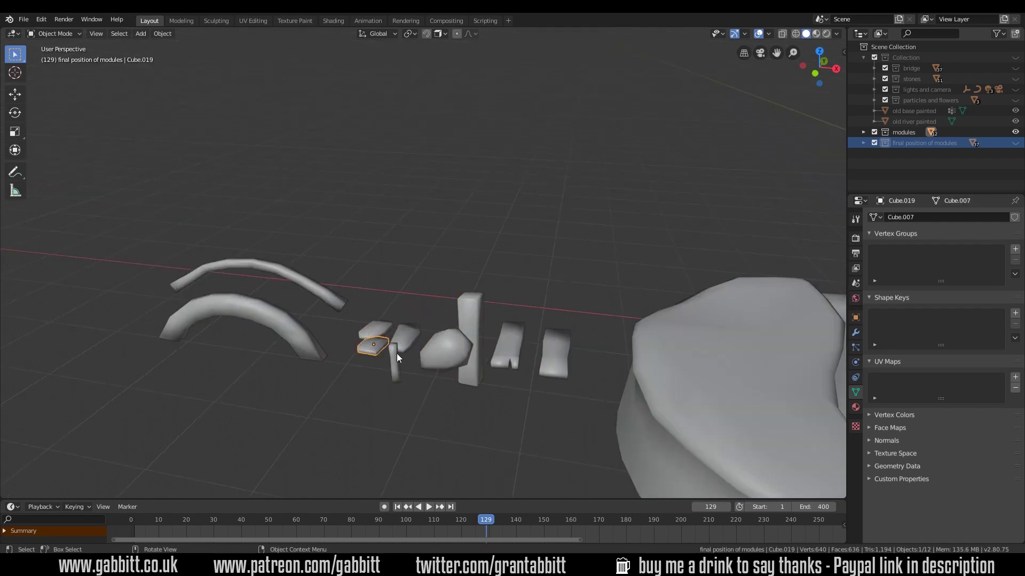
{"action": "left_click", "coordinate": [396, 353]}
{"action": "left_click", "coordinate": [263, 319]}
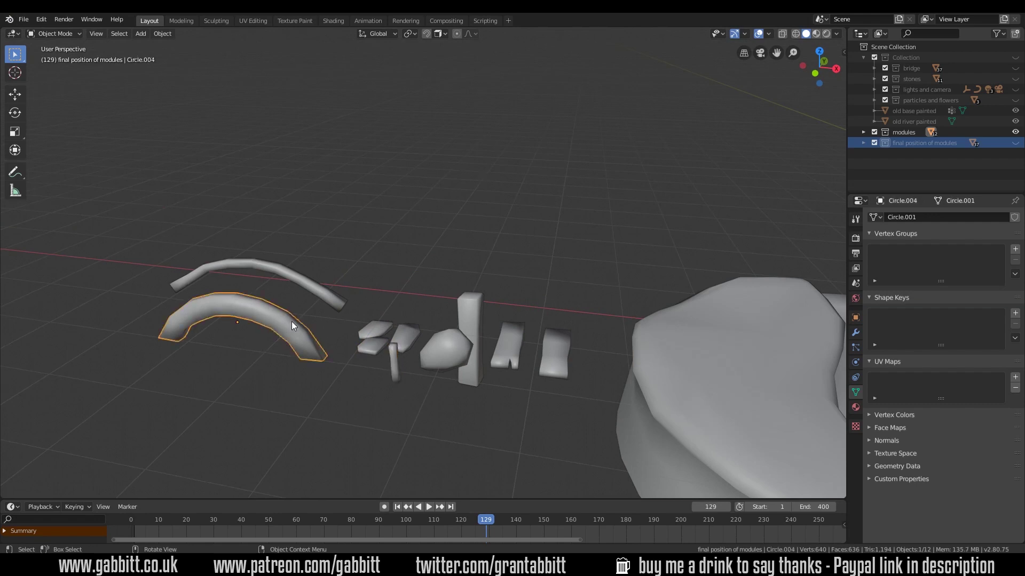
{"action": "left_click", "coordinate": [281, 275]}
{"action": "middle_click_drag", "start_coordinate": [334, 344], "coordinate": [308, 302]}
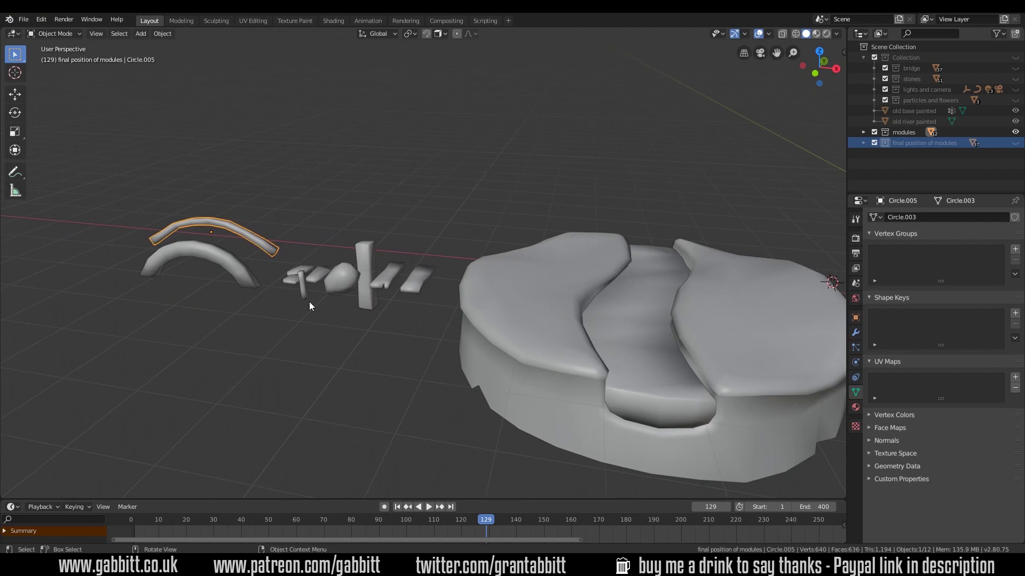
{"action": "left_click", "coordinate": [1014, 142]}
{"action": "middle_click_drag", "start_coordinate": [735, 245], "coordinate": [640, 275]}
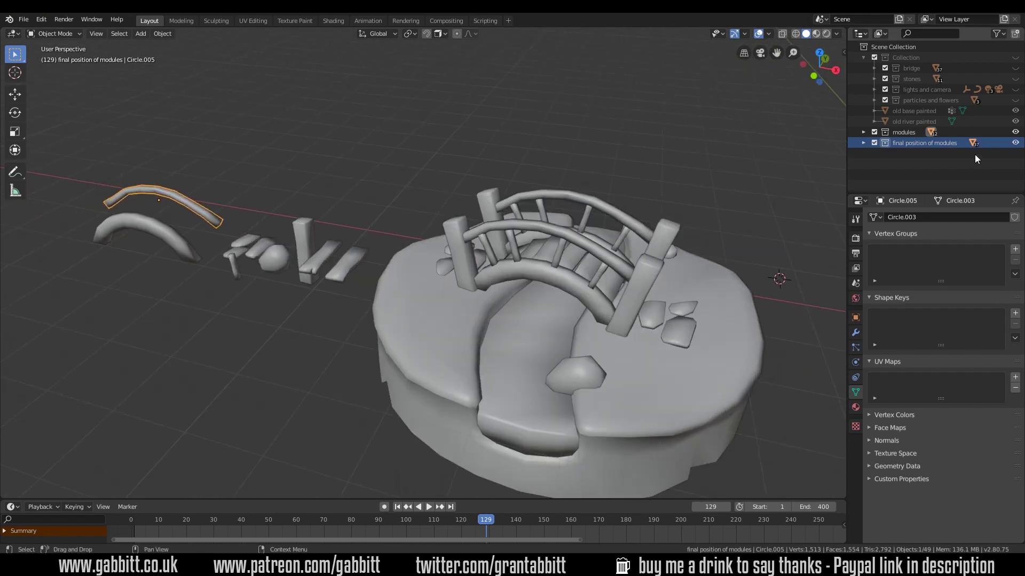
Step: Toggle the 'final position of modules' collection and compare the standalone post with the bridge pillar
{"action": "left_click", "coordinate": [1015, 143]}
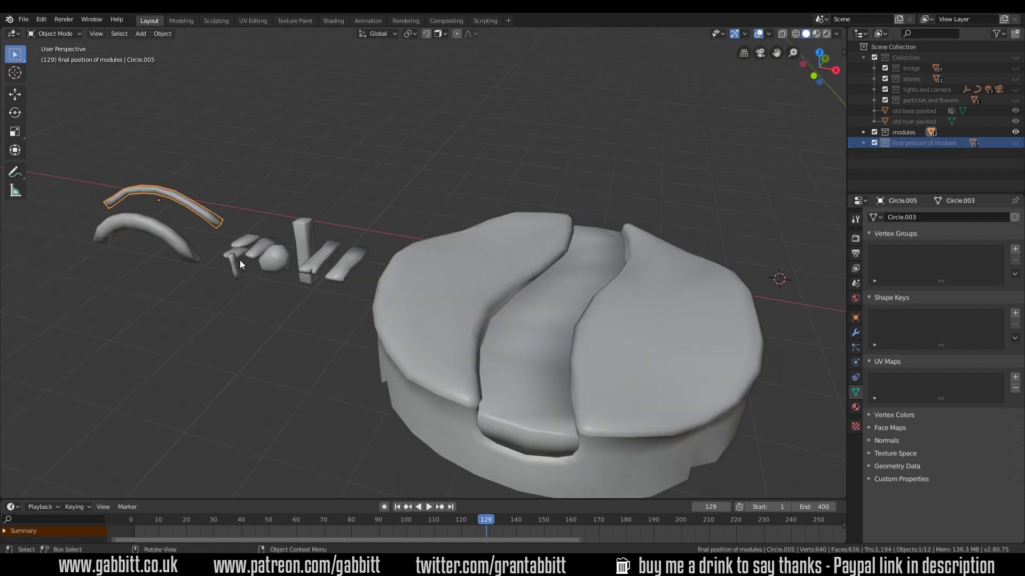
{"action": "left_click", "coordinate": [1015, 143]}
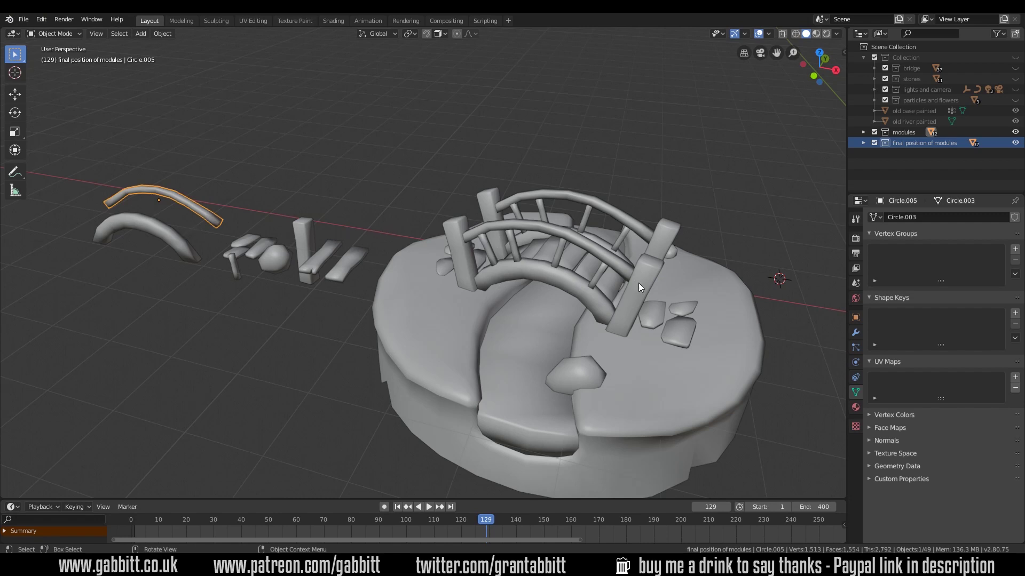
{"action": "left_click", "coordinate": [303, 239]}
{"action": "left_click", "coordinate": [443, 231]}
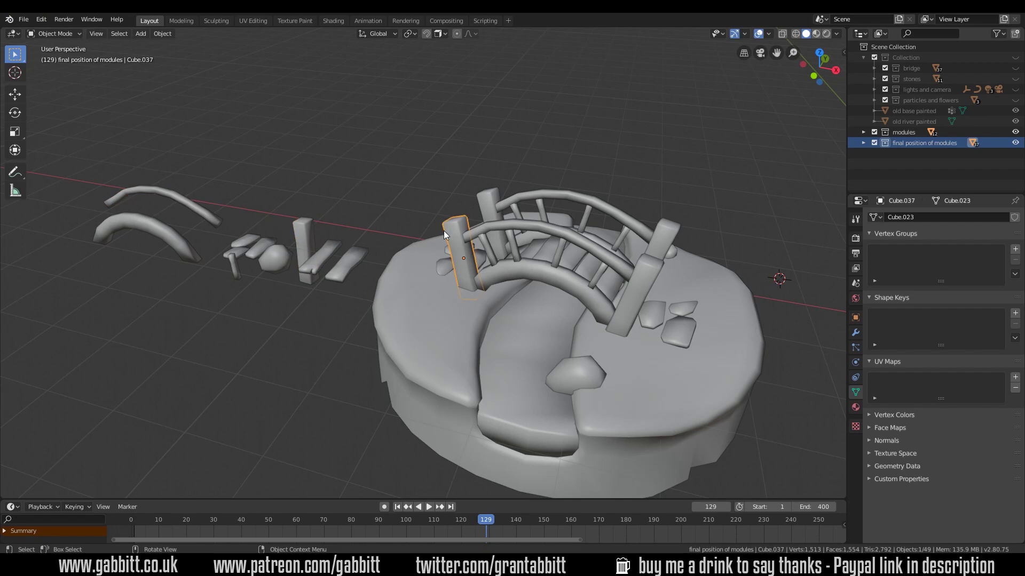
{"action": "left_click", "coordinate": [313, 240]}
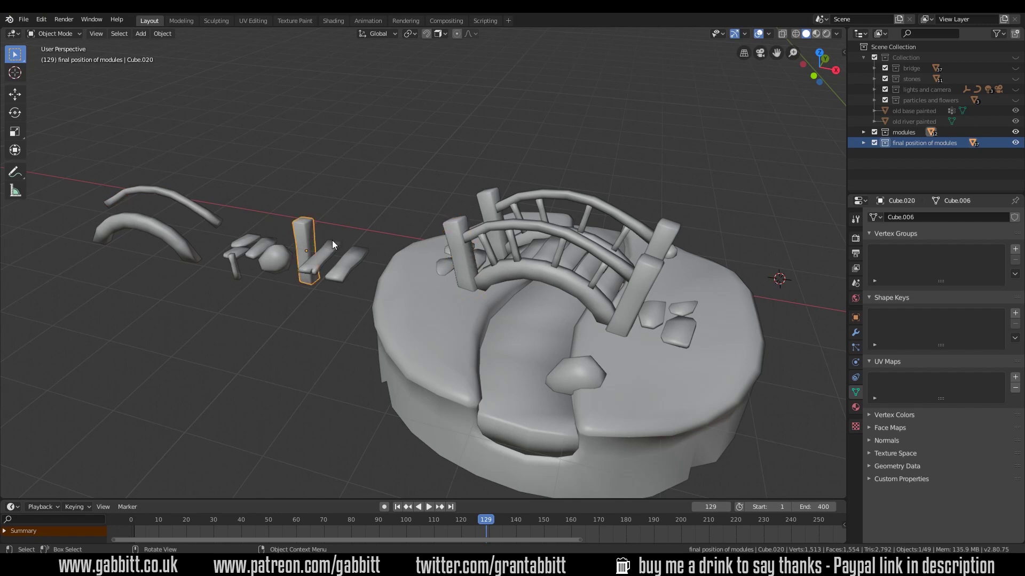
{"action": "left_click", "coordinate": [451, 236]}
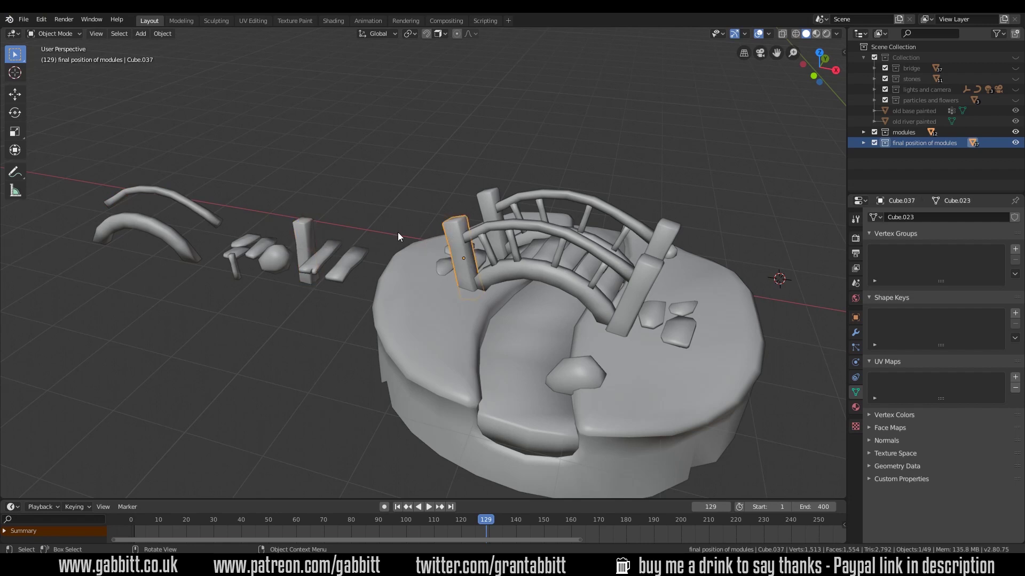
{"action": "left_click", "coordinate": [307, 243]}
{"action": "left_click", "coordinate": [337, 261]}
{"action": "left_click", "coordinate": [326, 258]}
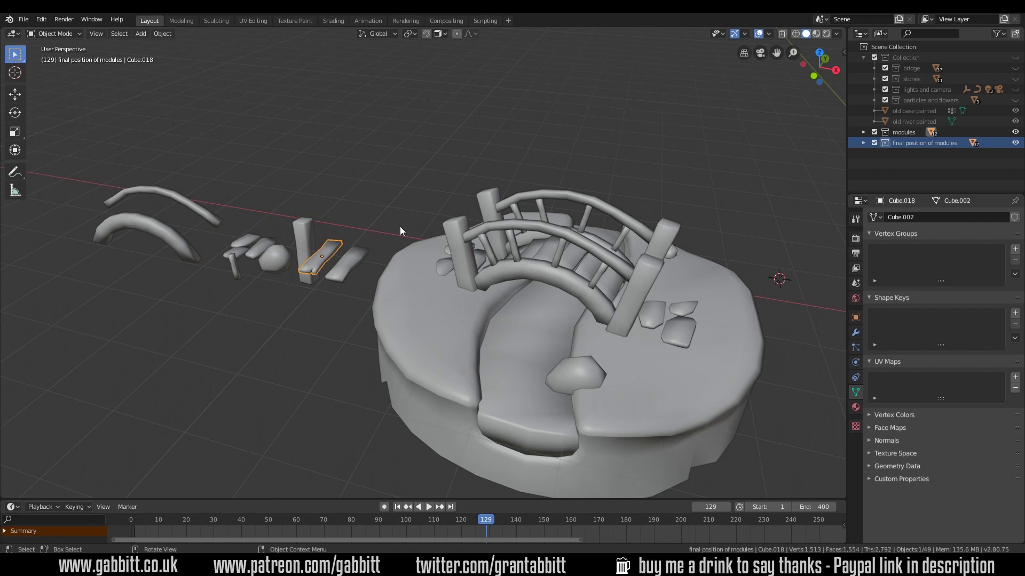
Step: Shift-select the four bridge posts, then the standalone post module as the active object
{"action": "left_click", "coordinate": [451, 227]}
{"action": "left_click", "coordinate": [488, 205], "text": "shift"}
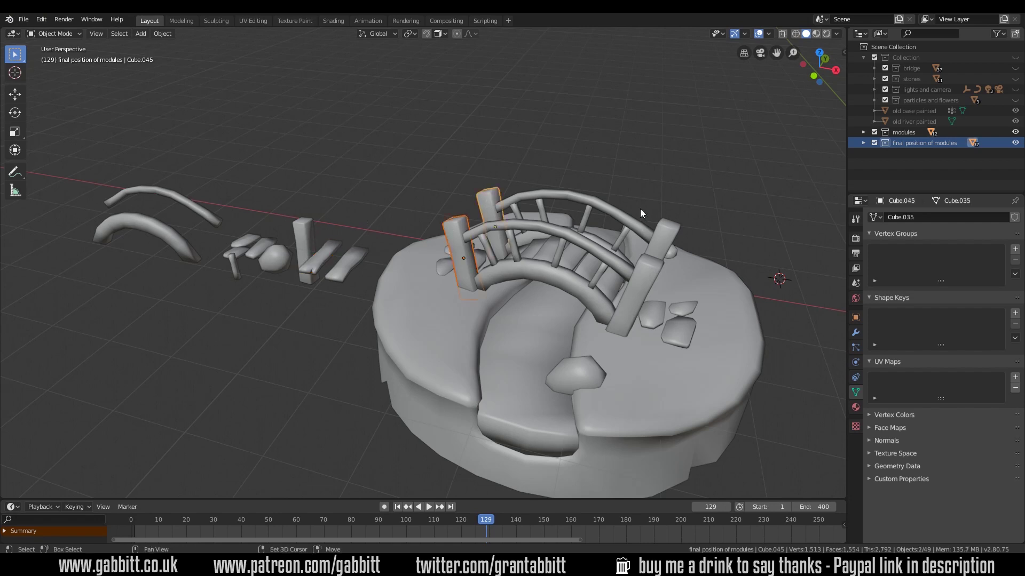
{"action": "left_click", "coordinate": [632, 301], "text": "shift"}
{"action": "left_click", "coordinate": [648, 267], "text": "shift"}
{"action": "left_click", "coordinate": [302, 232], "text": "shift"}
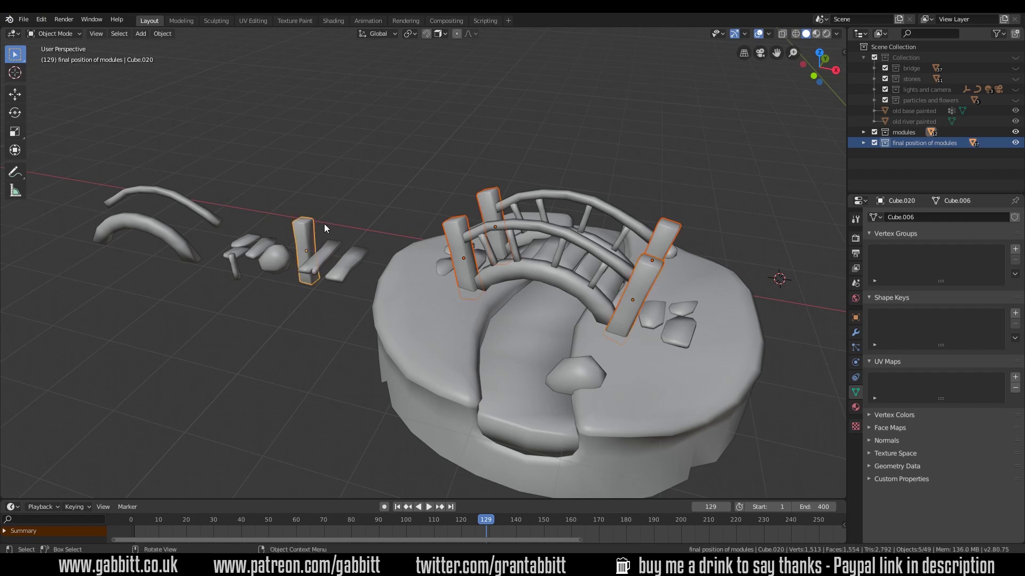
Step: Link the four bridge posts to the standalone post's mesh with Ctrl+L object data
{"action": "key", "text": "n"}
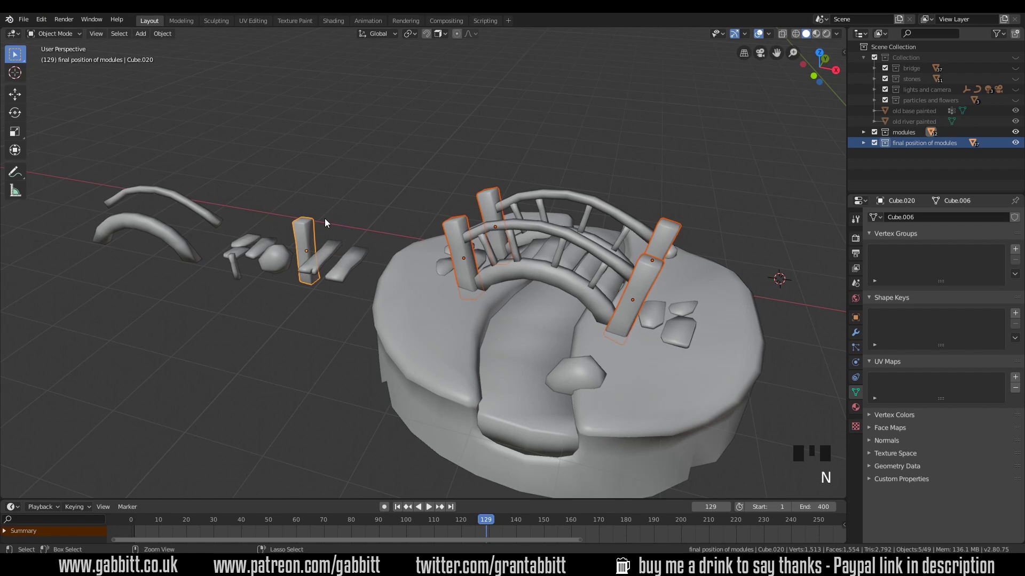
{"action": "key", "text": "ctrl+l"}
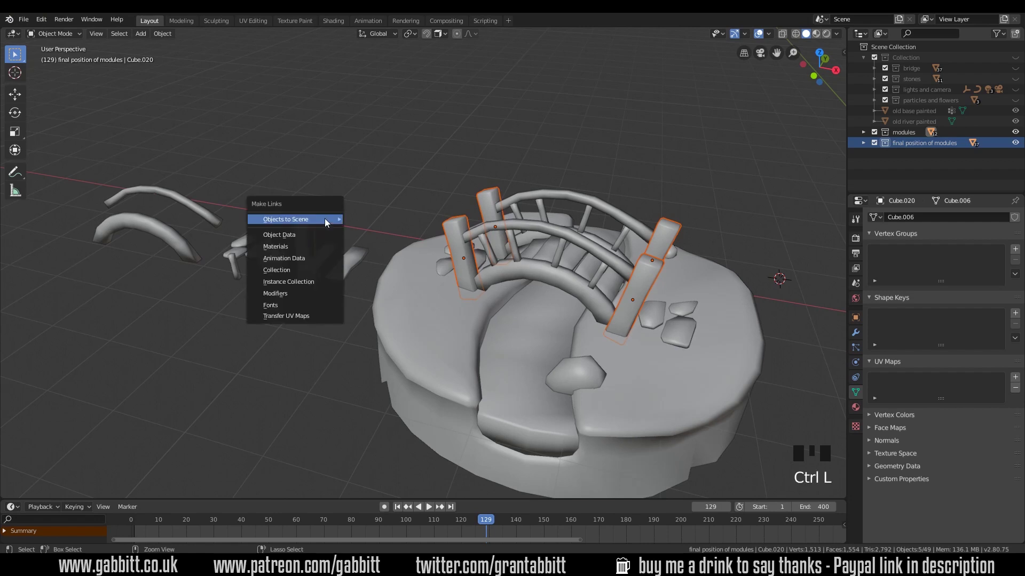
{"action": "left_click", "coordinate": [284, 235]}
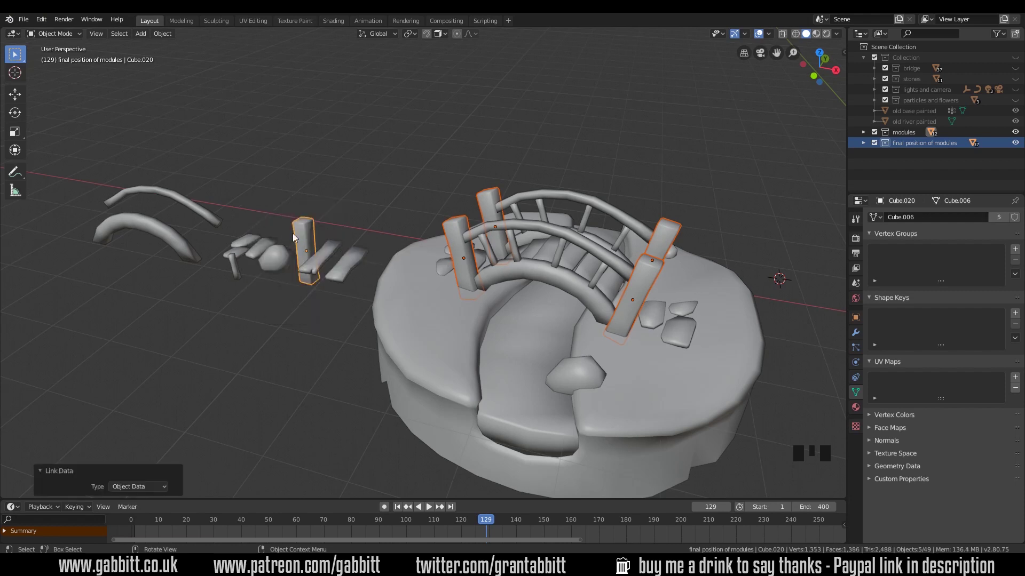
Step: Edit the shared post mesh, cancel a proportional move, disable proportional editing and return to Object Mode
{"action": "left_click", "coordinate": [310, 236]}
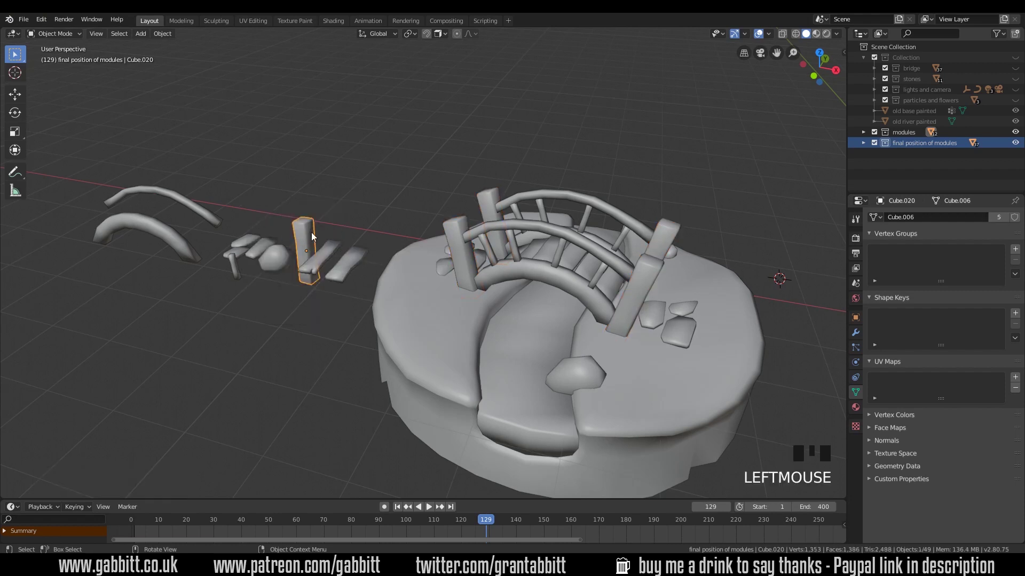
{"action": "key", "text": "Tab"}
{"action": "left_click", "coordinate": [316, 222]}
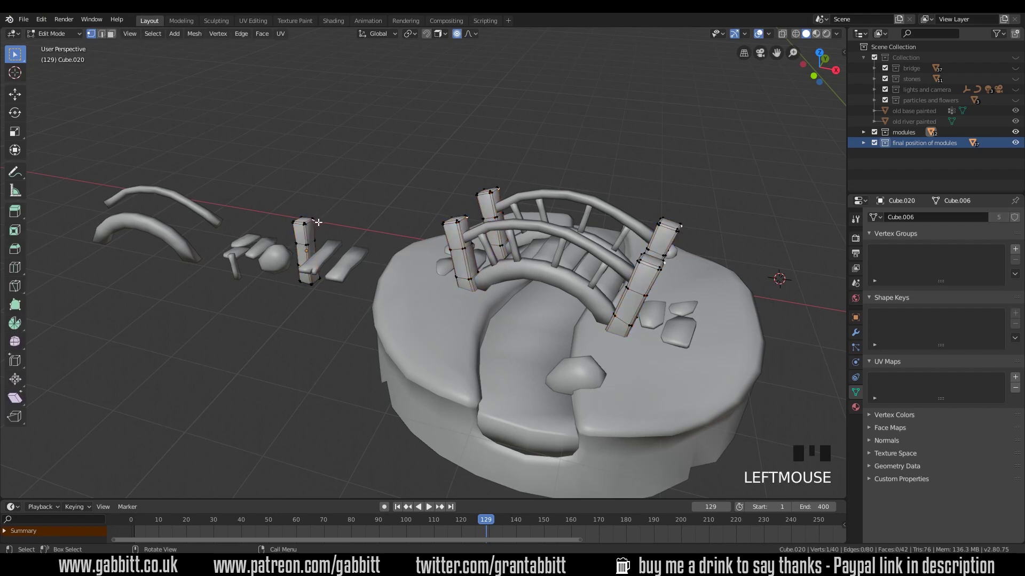
{"action": "key", "text": "g"}
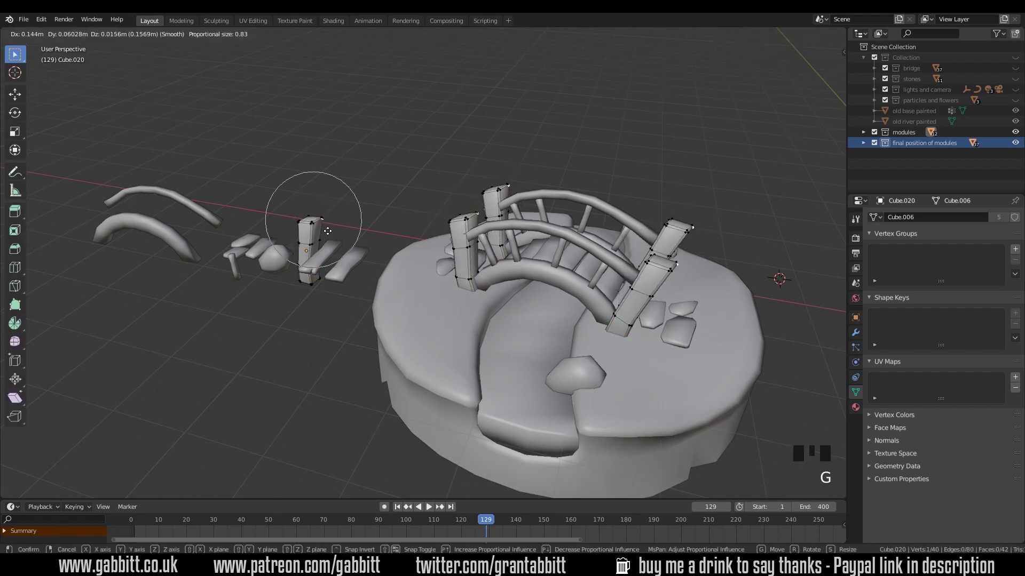
{"action": "right_click", "coordinate": [320, 234]}
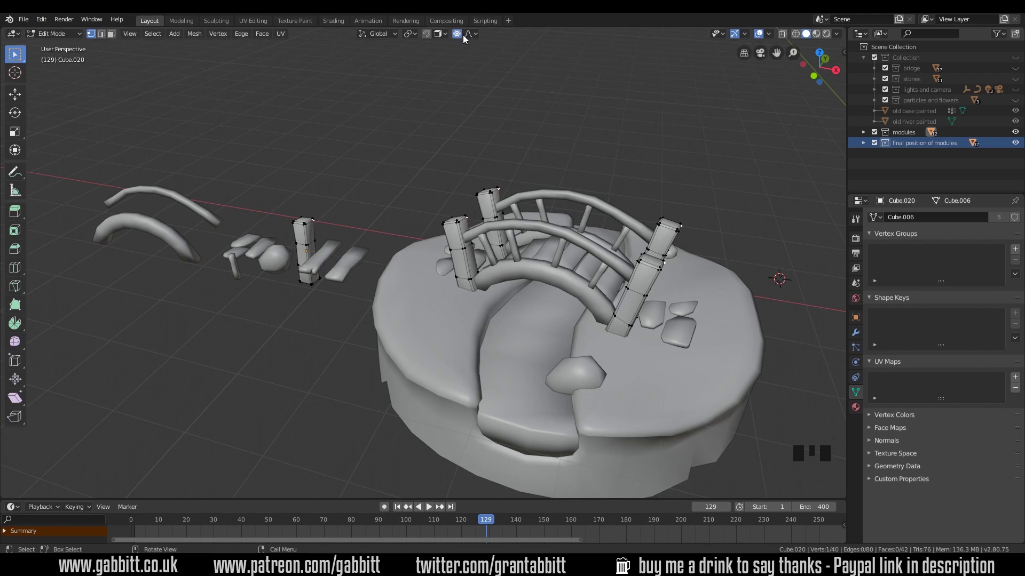
{"action": "key", "text": "o"}
{"action": "key", "text": "Tab"}
Step: Make the front and back bridge rails share the spare arc module's mesh data
{"action": "left_click", "coordinate": [507, 226]}
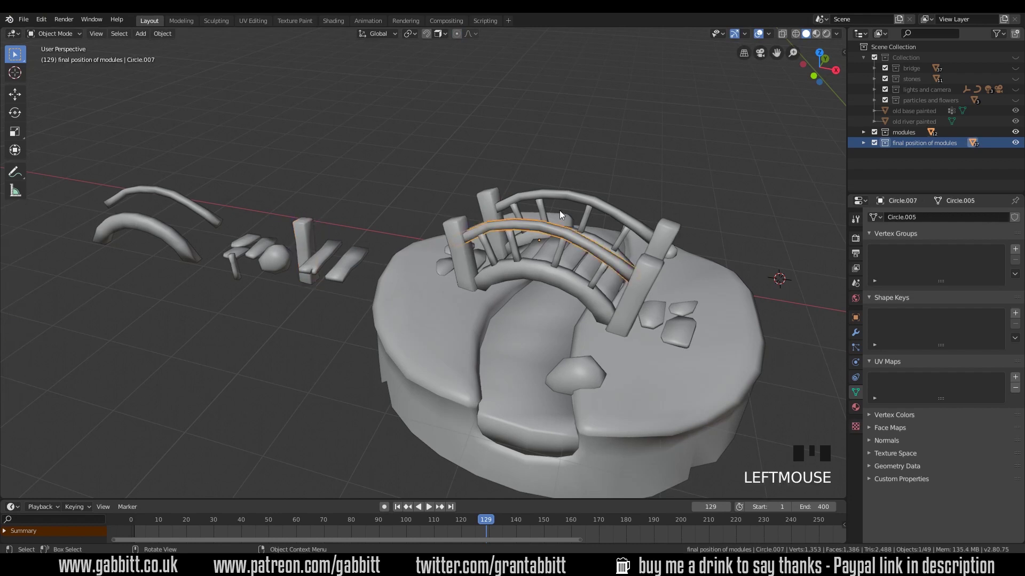
{"action": "left_click", "coordinate": [560, 209], "text": "shift"}
{"action": "left_click", "coordinate": [211, 214], "text": "shift"}
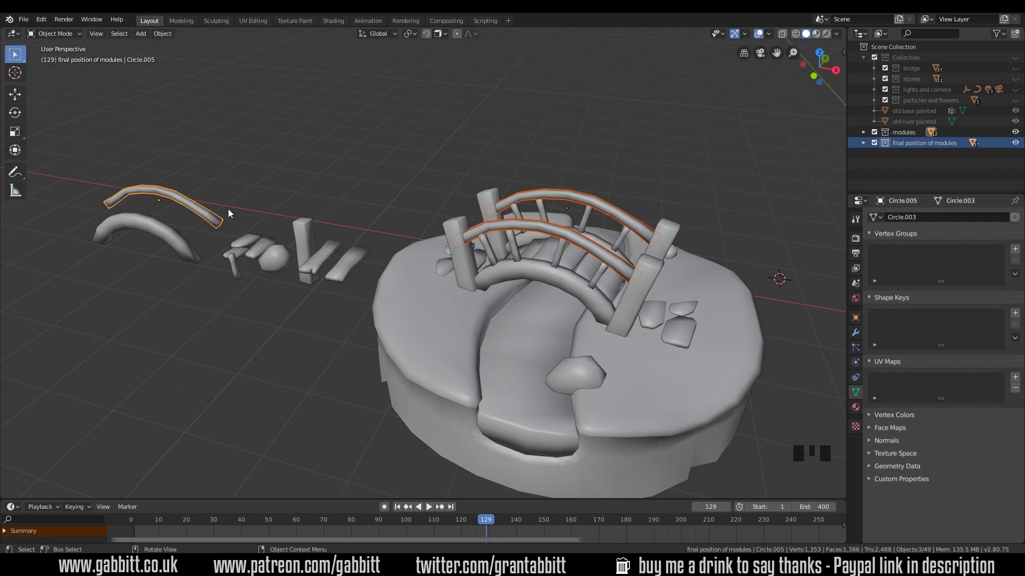
{"action": "key", "text": "ctrl+l"}
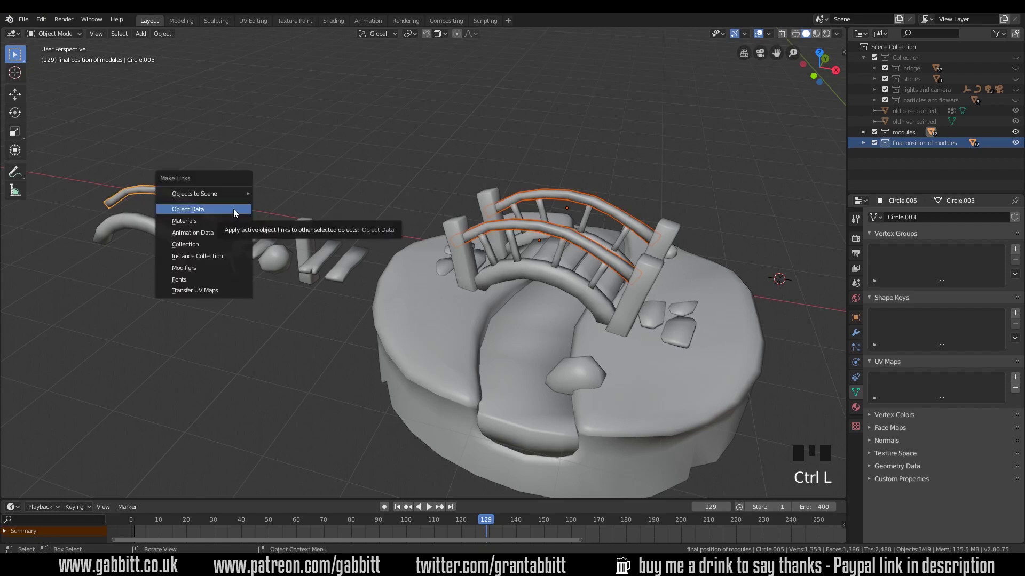
{"action": "left_click", "coordinate": [234, 212]}
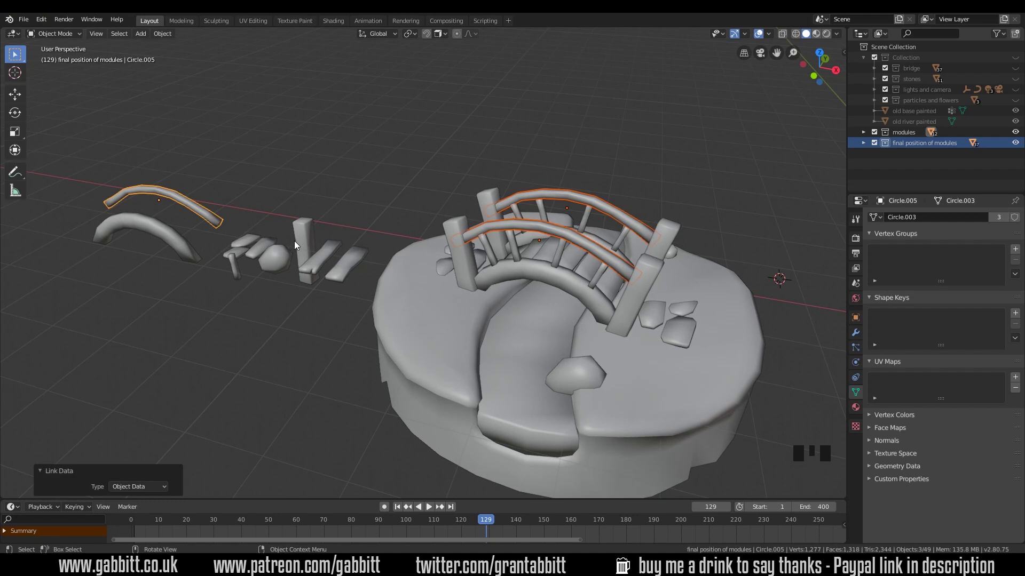
Step: Move a single vertex on the left bridge post in Edit Mode, then return to Object Mode
{"action": "middle_click_drag", "start_coordinate": [294, 242], "coordinate": [325, 238]}
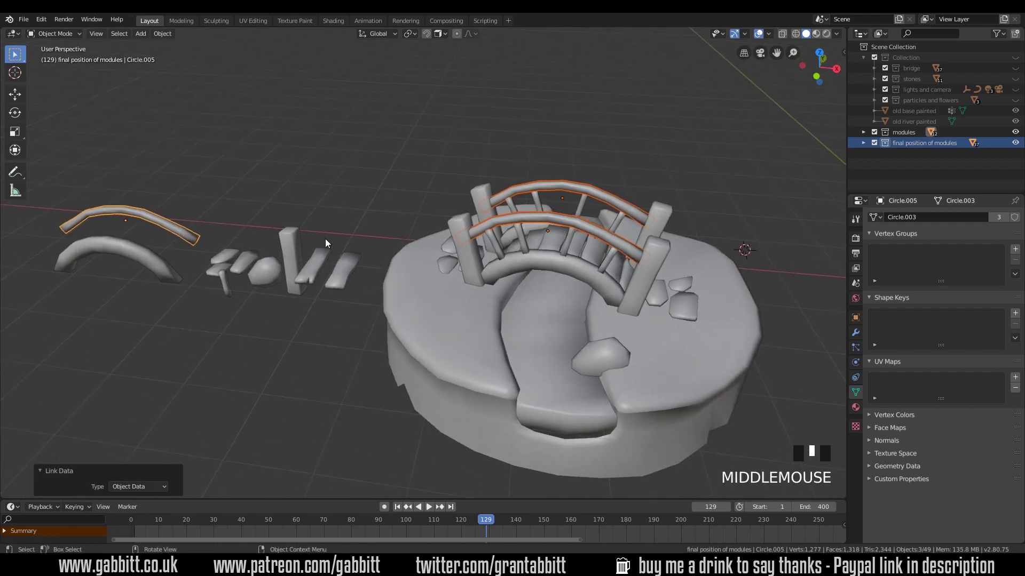
{"action": "left_click", "coordinate": [460, 227]}
{"action": "key", "text": "Tab"}
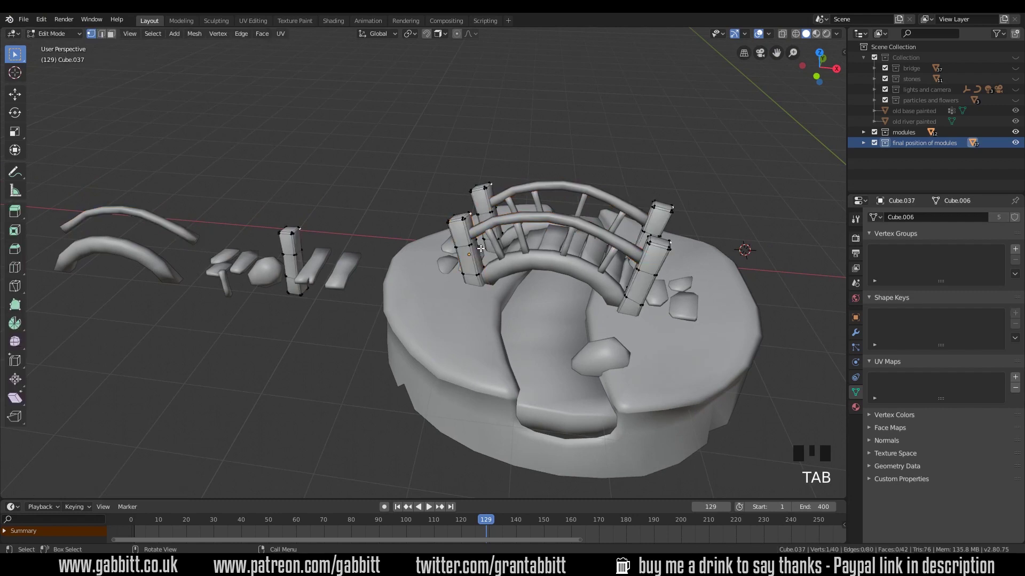
{"action": "left_click", "coordinate": [475, 246]}
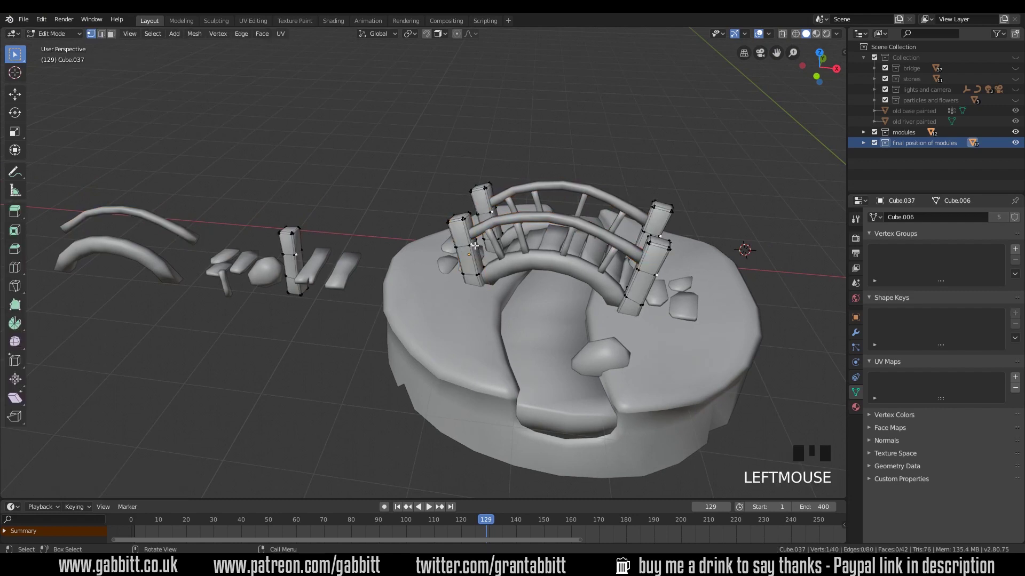
{"action": "key", "text": "g"}
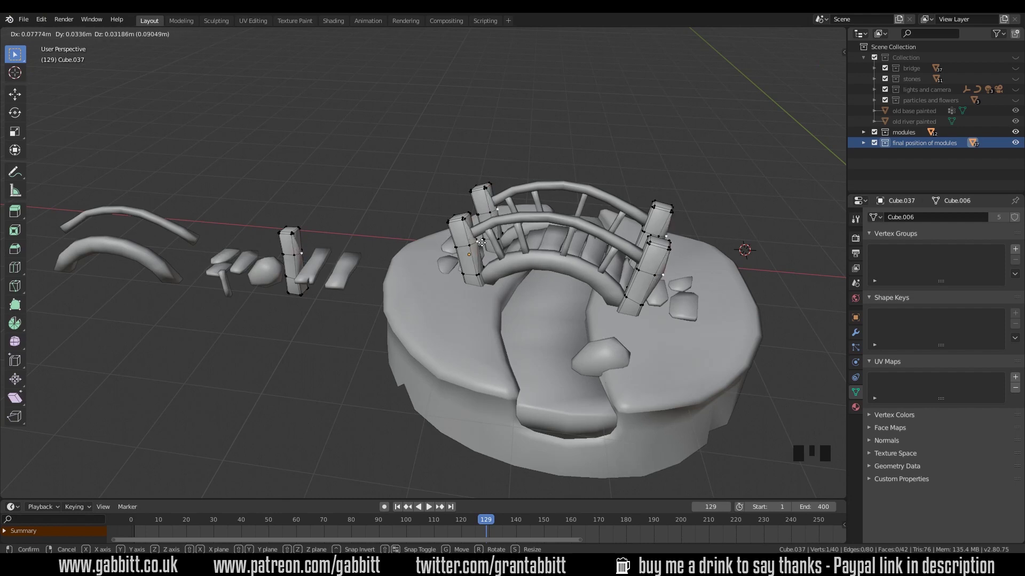
{"action": "left_click", "coordinate": [478, 243]}
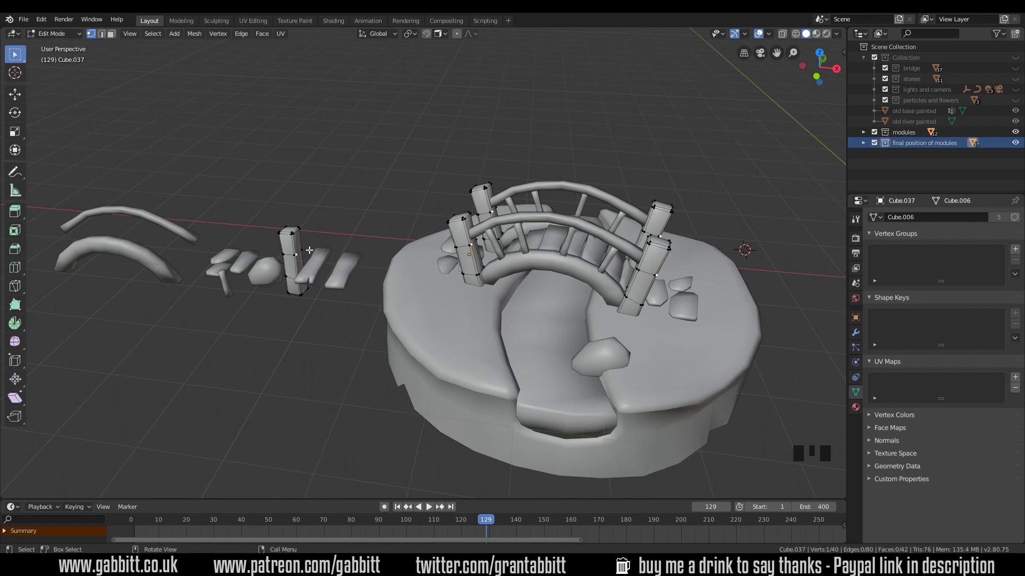
{"action": "key", "text": "Tab"}
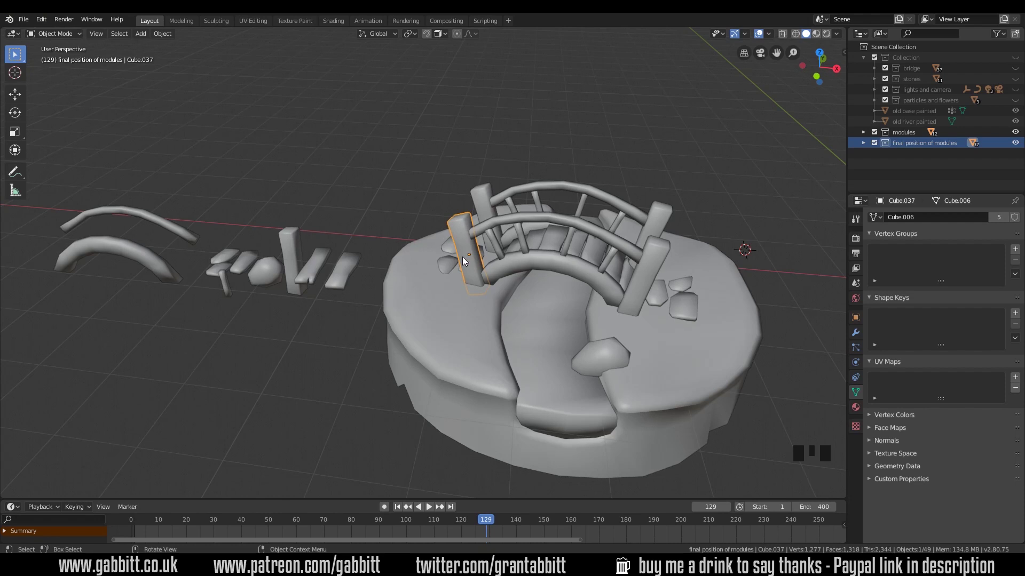
Step: Collapse Collection and switch off the eye icon of 'final position of modules'
{"action": "left_click", "coordinate": [863, 57]}
{"action": "left_click", "coordinate": [985, 79]}
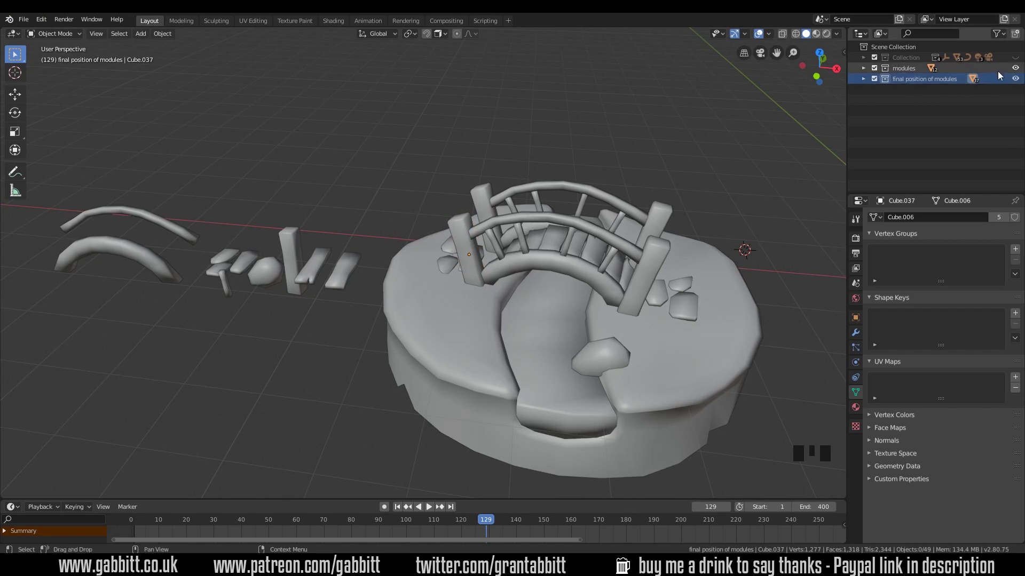
{"action": "left_click", "coordinate": [1016, 78]}
{"action": "left_click", "coordinate": [1016, 78]}
{"action": "left_click", "coordinate": [1015, 78]}
{"action": "left_click", "coordinate": [1016, 78]}
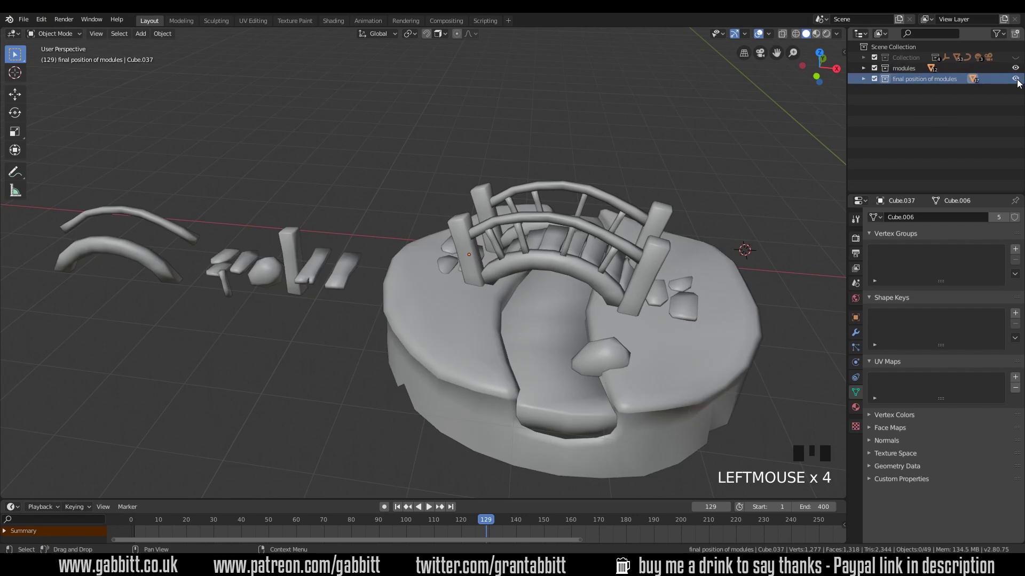
{"action": "left_click", "coordinate": [1015, 79]}
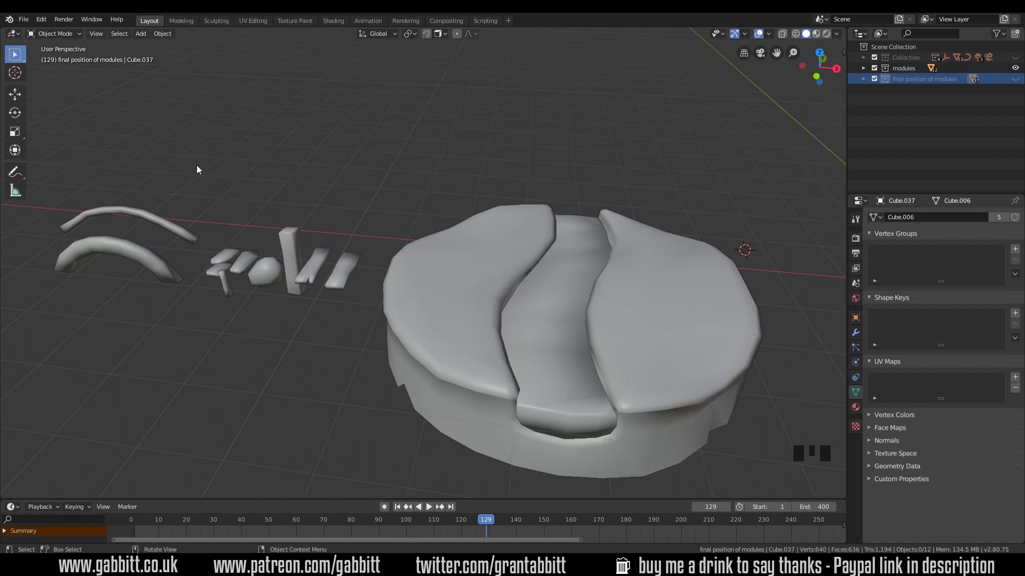
Step: Box-select the modules and base, enter Edit Mode with all faces selected, and open UV Editing
{"action": "left_click_drag", "start_coordinate": [83, 148], "coordinate": [711, 431]}
{"action": "key", "text": "Tab"}
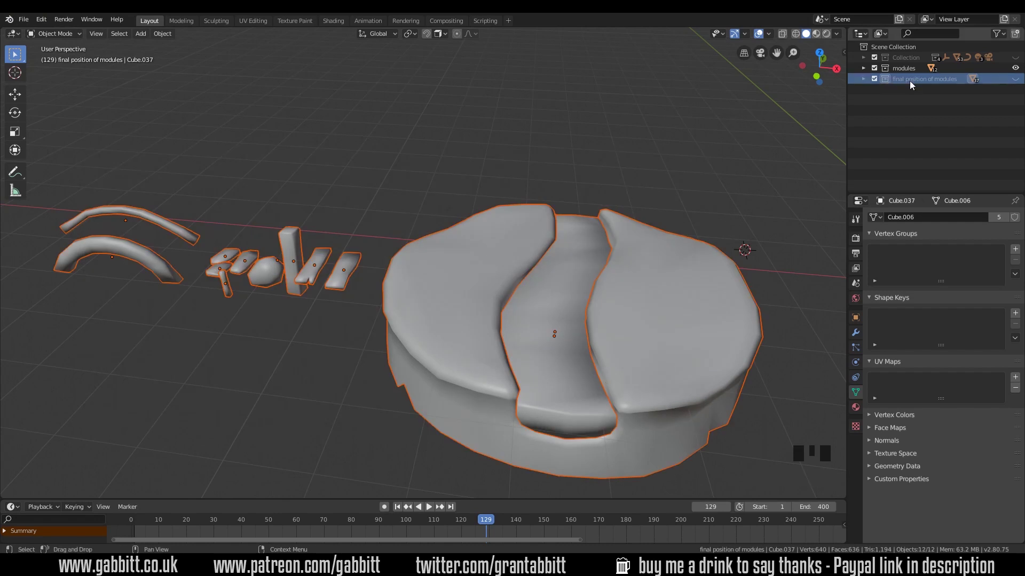
{"action": "key", "text": "a"}
{"action": "key", "text": "a"}
{"action": "key", "text": "a"}
{"action": "key", "text": "a"}
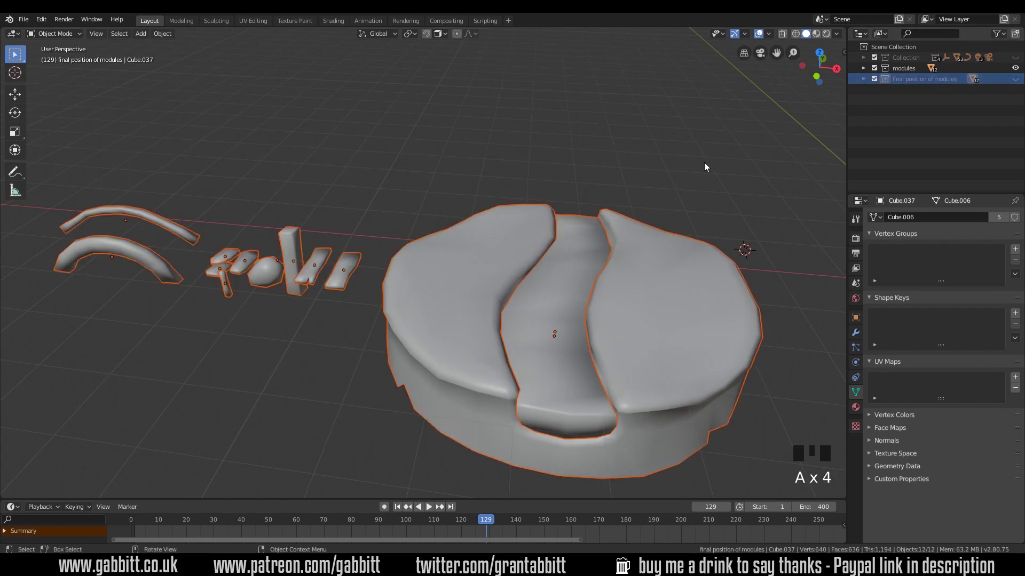
{"action": "key", "text": "alt+a"}
{"action": "left_click_drag", "start_coordinate": [111, 154], "coordinate": [658, 396]}
{"action": "key", "text": "Tab"}
{"action": "key", "text": "Tab"}
{"action": "key", "text": "Tab"}
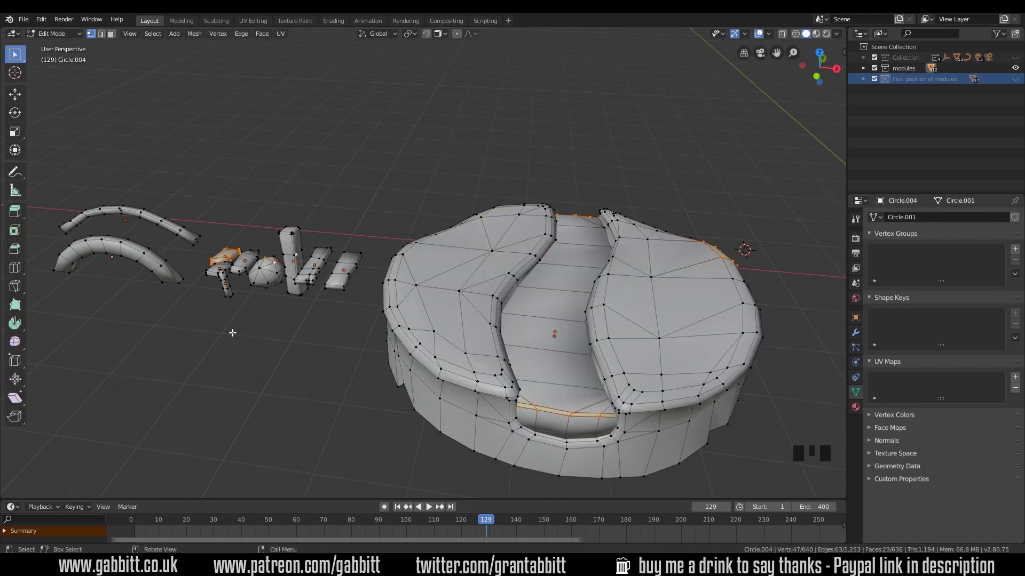
{"action": "key", "text": "a"}
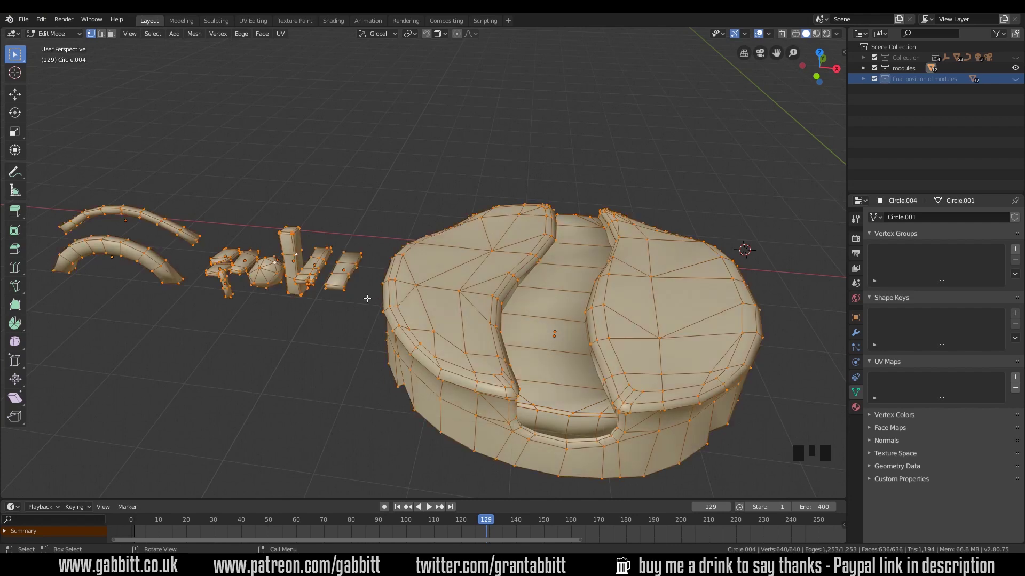
{"action": "left_click", "coordinate": [111, 34]}
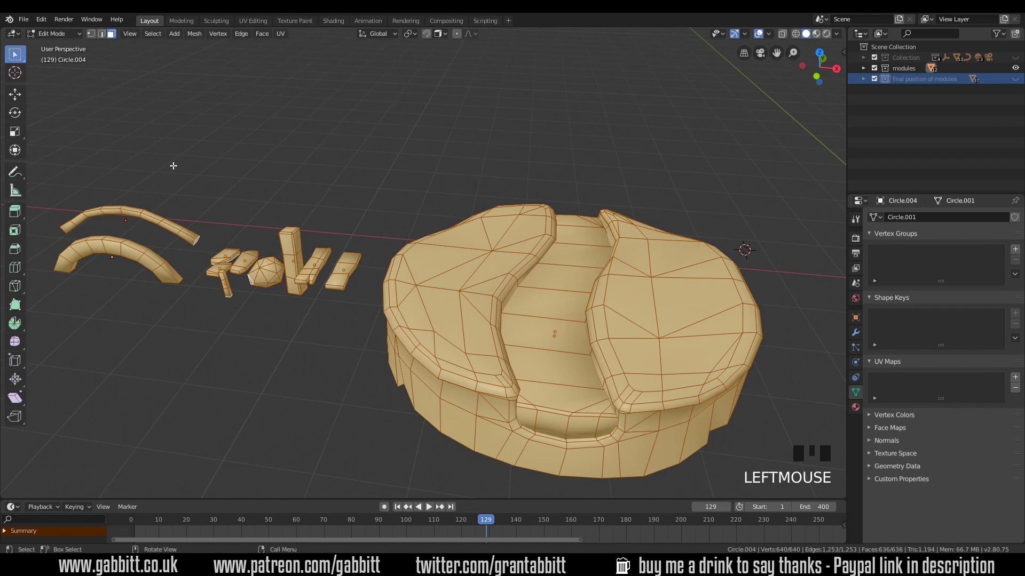
{"action": "left_click", "coordinate": [252, 20]}
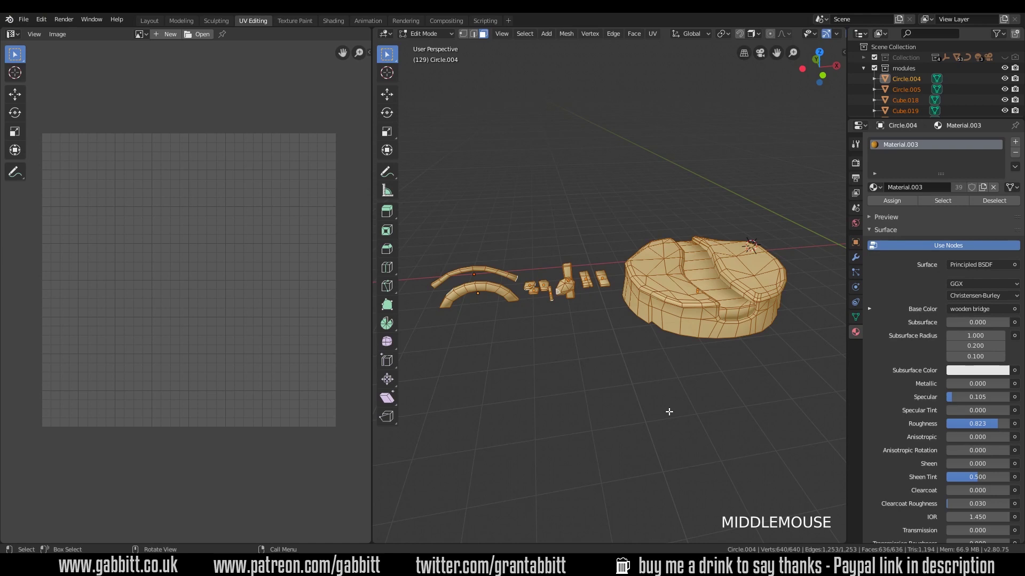
Step: Unwrap all module faces with Smart UV Project using an island margin of 0.06
{"action": "key", "text": "u"}
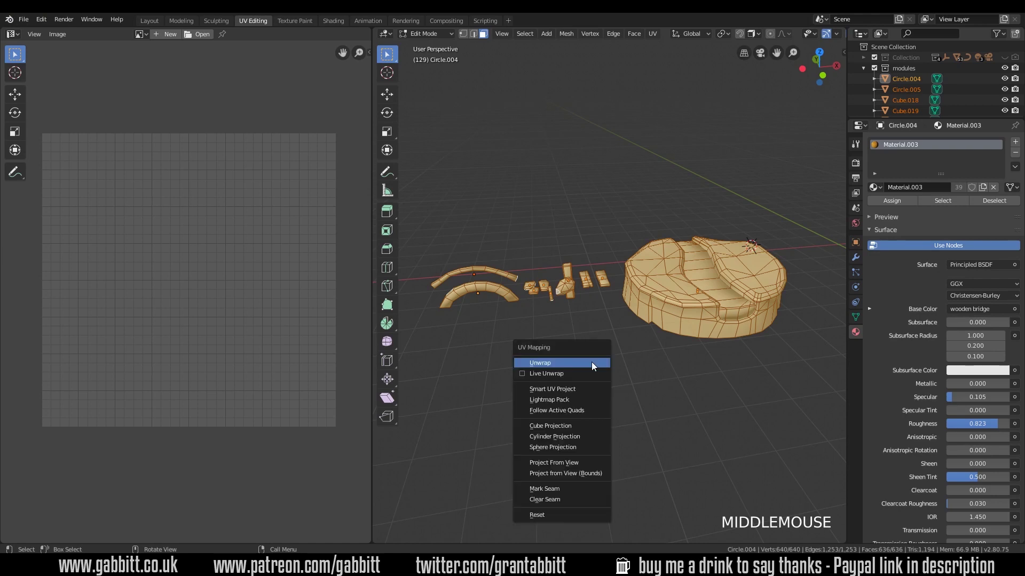
{"action": "left_click", "coordinate": [587, 392]}
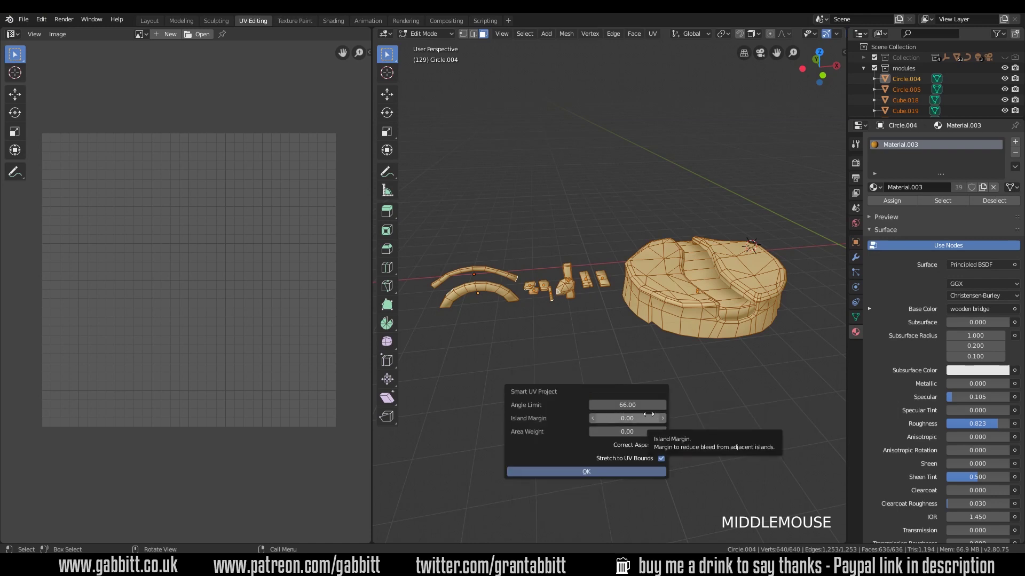
{"action": "left_click_drag", "start_coordinate": [662, 417], "coordinate": [652, 425]}
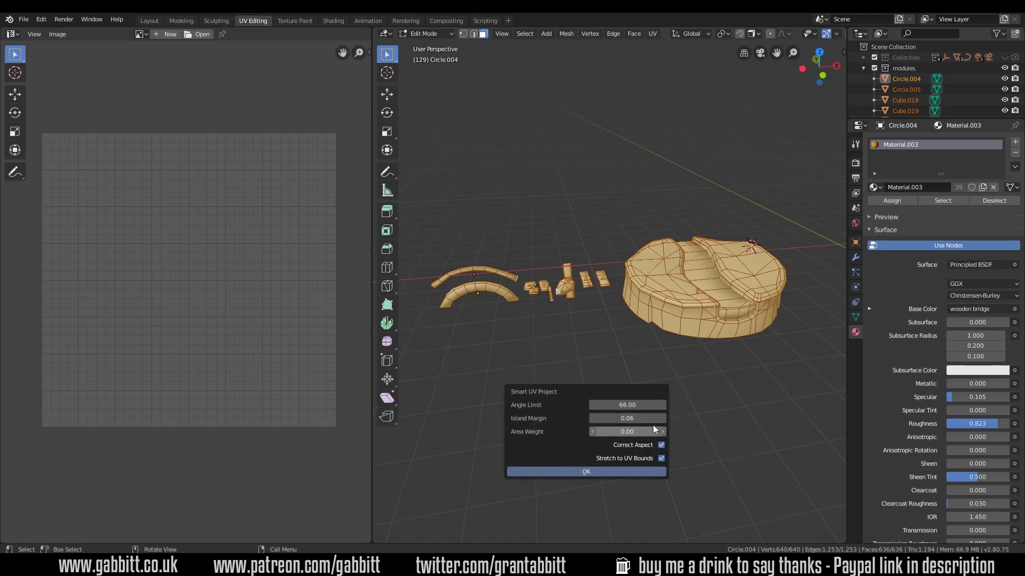
{"action": "left_click", "coordinate": [586, 472]}
{"action": "scroll", "coordinate": [180, 293], "scroll_direction": "down", "scroll_amount": 5}
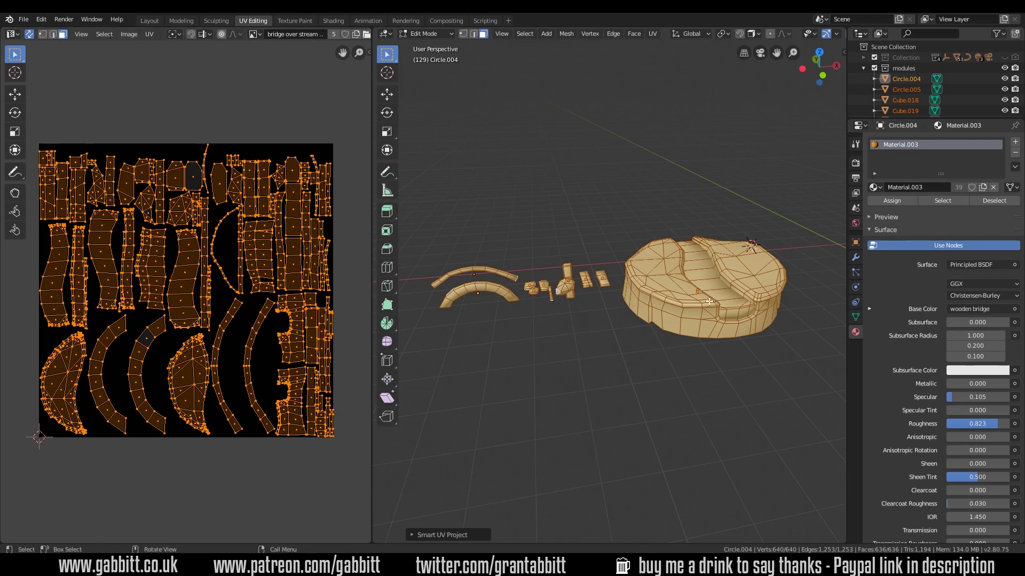
{"action": "left_click", "coordinate": [645, 305]}
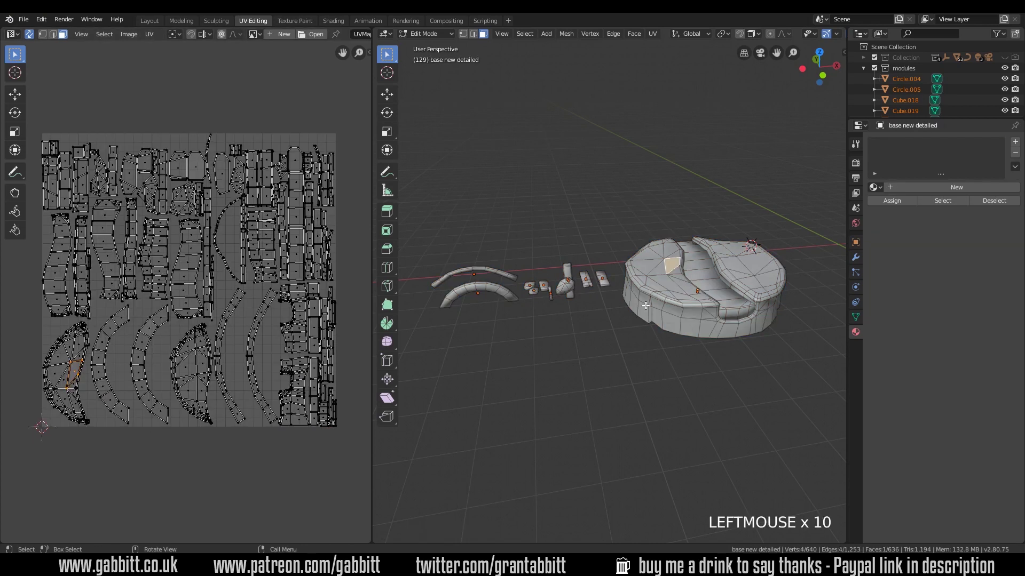
{"action": "scroll", "coordinate": [155, 130], "scroll_direction": "up", "scroll_amount": 5}
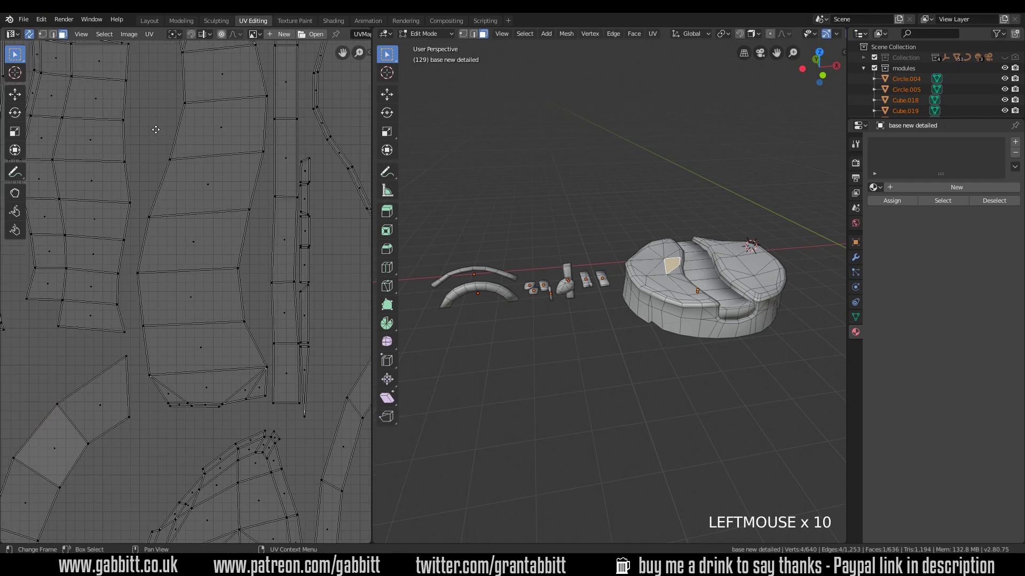
{"action": "scroll", "coordinate": [155, 130], "scroll_direction": "down", "scroll_amount": 4}
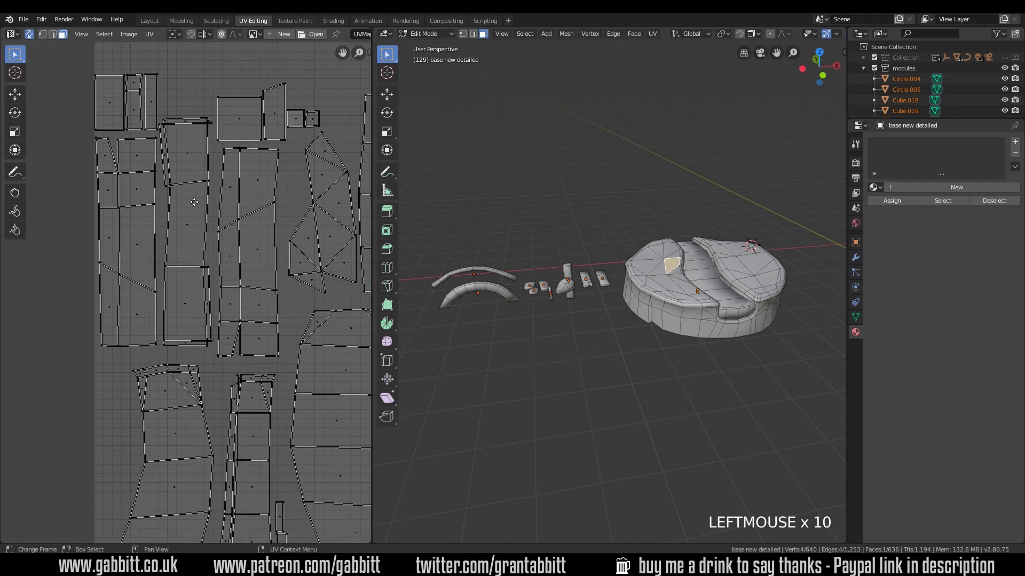
{"action": "middle_click_drag", "start_coordinate": [195, 203], "coordinate": [200, 196]}
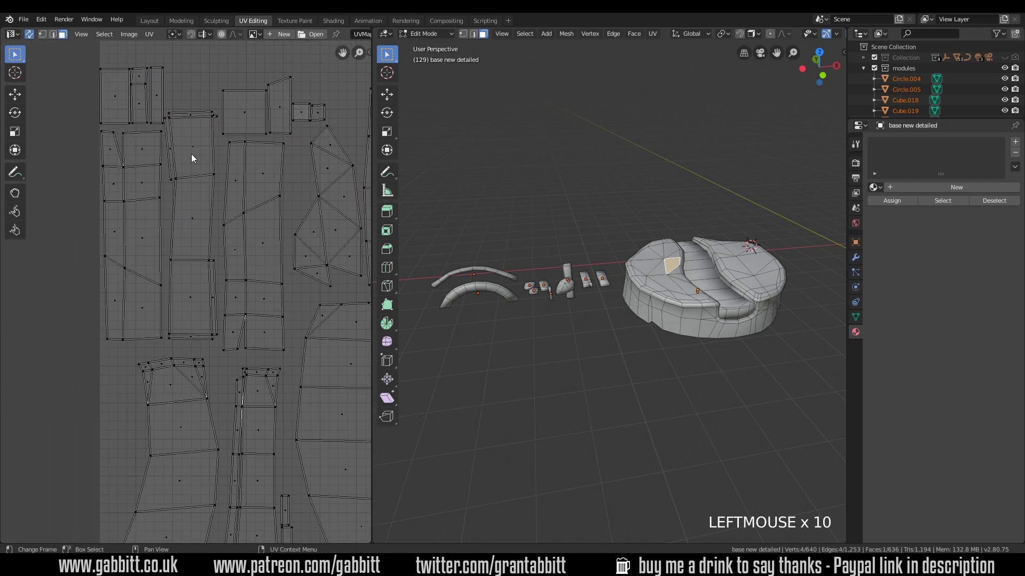
{"action": "left_click", "coordinate": [163, 335]}
{"action": "left_click", "coordinate": [42, 34]}
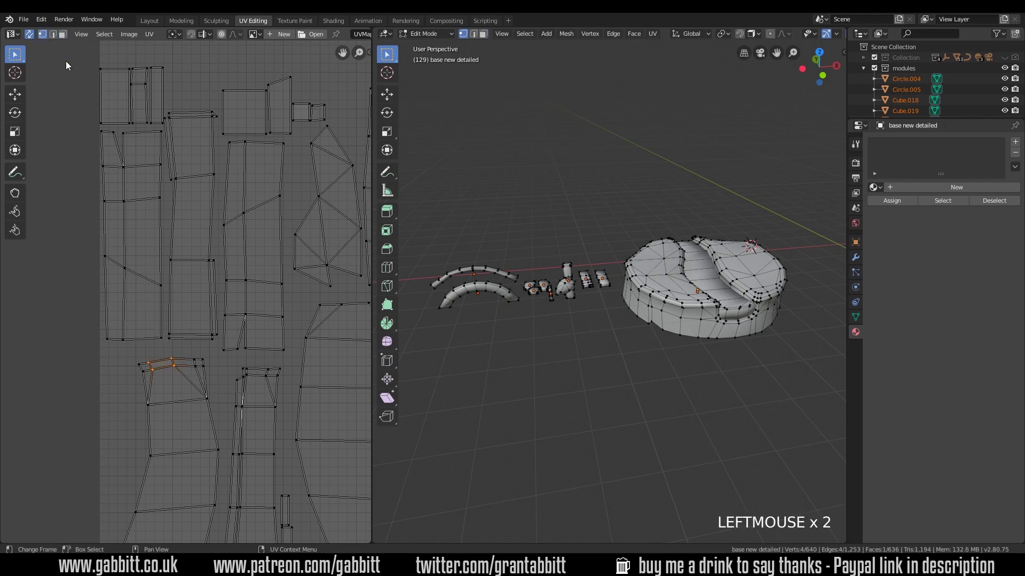
{"action": "left_click", "coordinate": [160, 339]}
{"action": "key", "text": "g"}
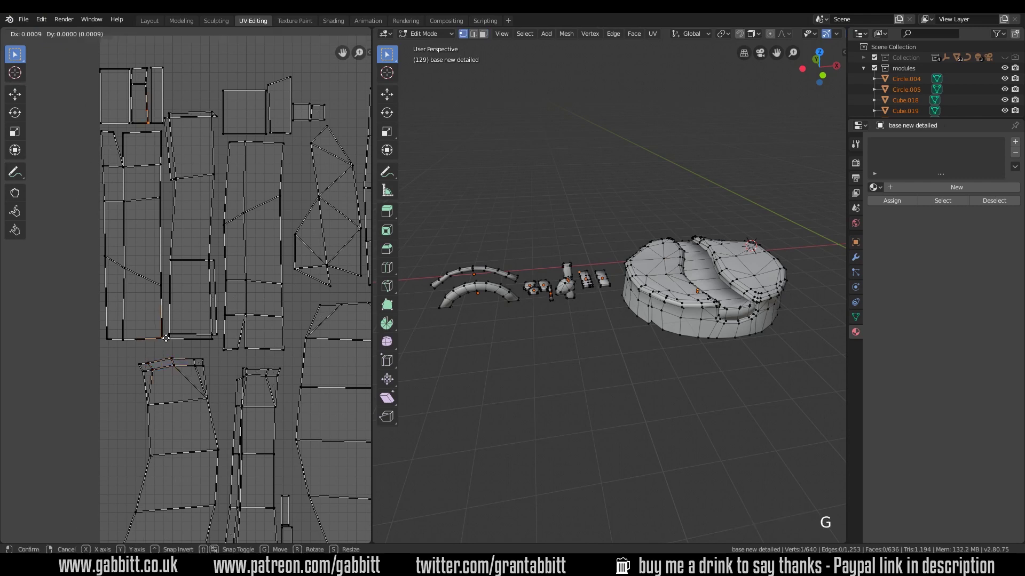
{"action": "left_click", "coordinate": [196, 343]}
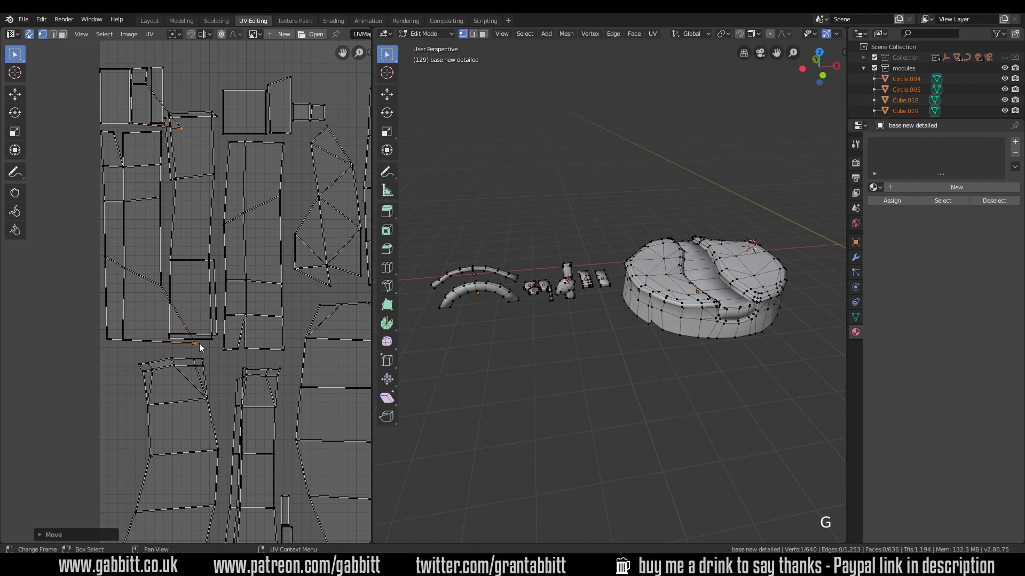
{"action": "key", "text": "ctrl+z"}
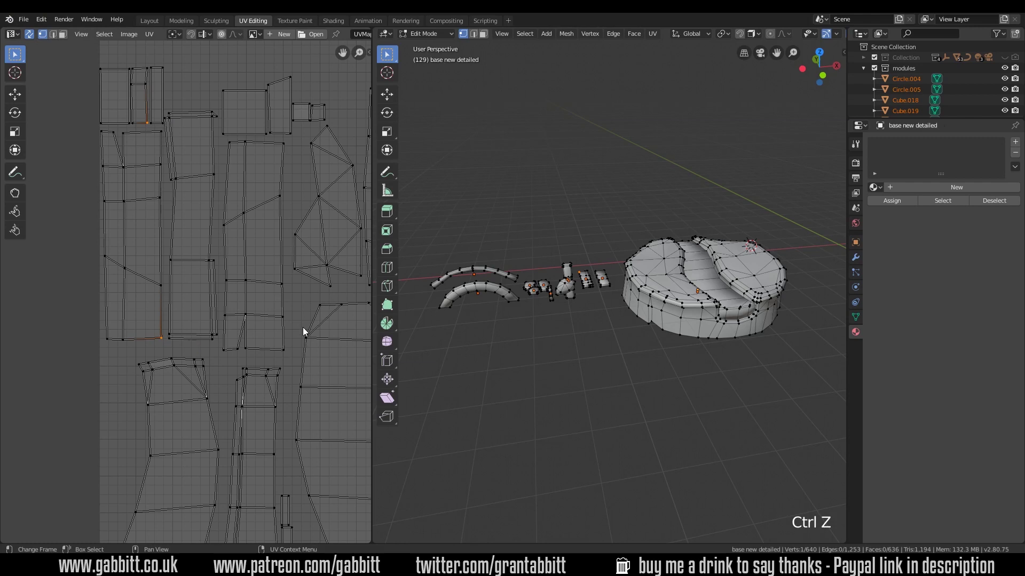
{"action": "scroll", "coordinate": [303, 332], "scroll_direction": "down", "scroll_amount": 1}
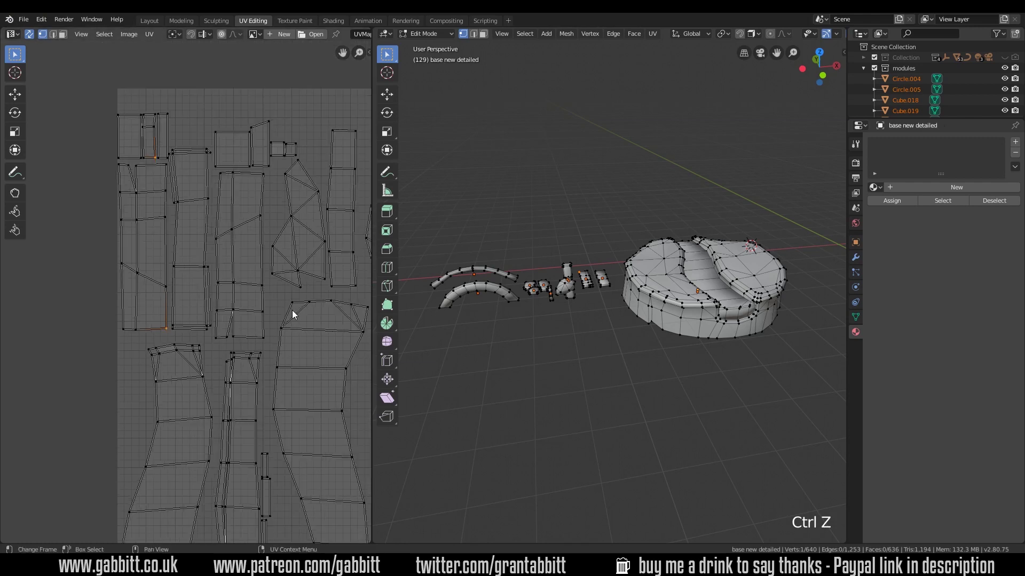
{"action": "scroll", "coordinate": [299, 362], "scroll_direction": "up", "scroll_amount": 2}
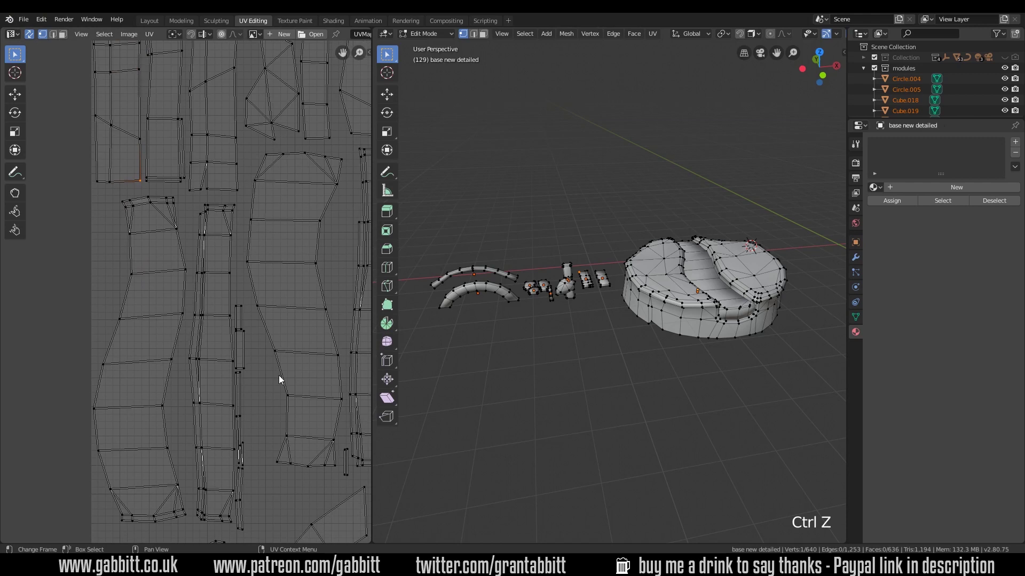
{"action": "mouse_move", "coordinate": [278, 374]}
{"action": "middle_mouse_down"}
{"action": "mouse_move", "coordinate": [222, 357]}
{"action": "mouse_move", "coordinate": [267, 377]}
{"action": "middle_mouse_up"}
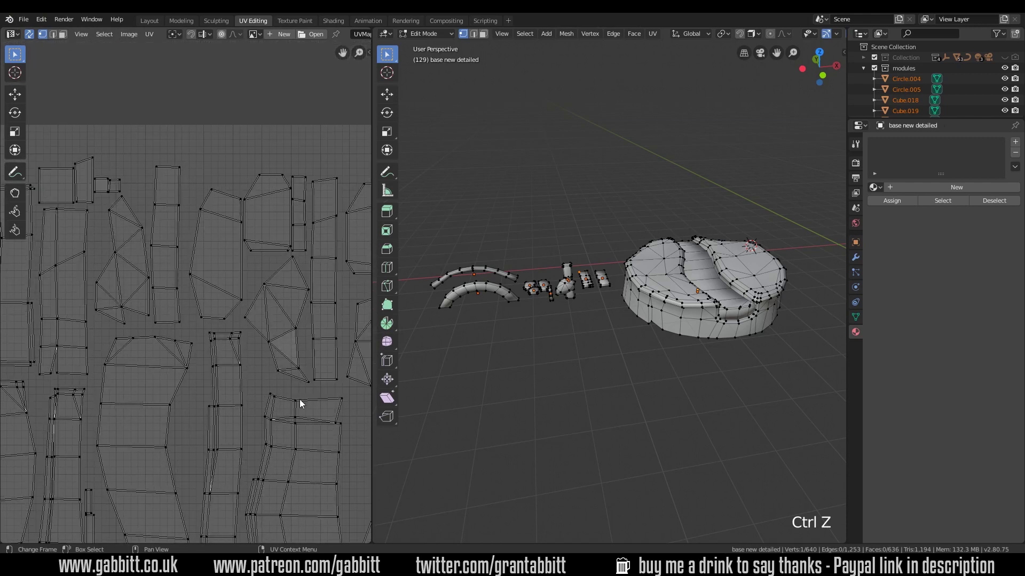
{"action": "middle_click_drag", "start_coordinate": [101, 242], "coordinate": [159, 269]}
{"action": "scroll", "coordinate": [158, 270], "scroll_direction": "up", "scroll_amount": 3}
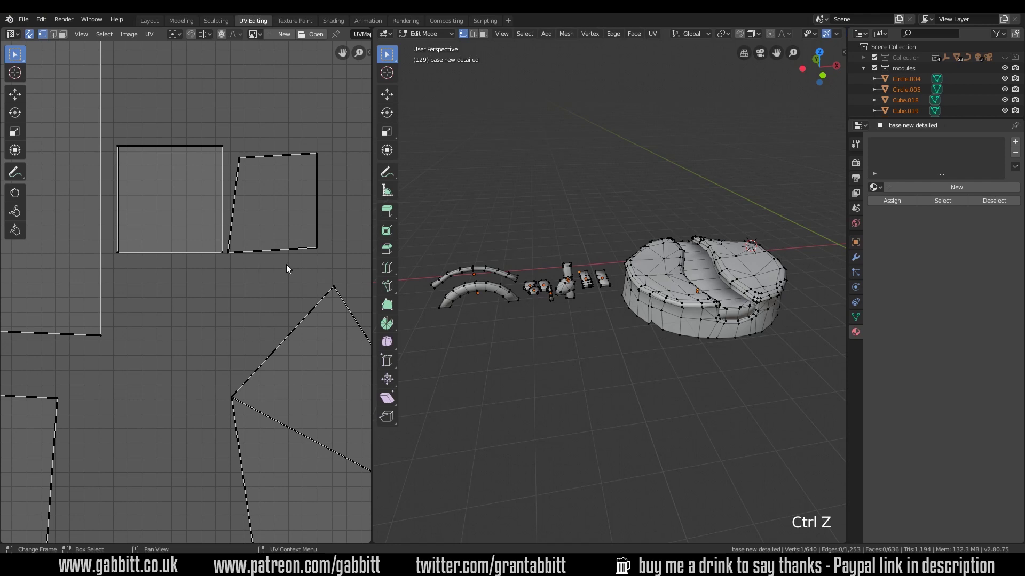
Step: Turn off UV Sync Selection and select all mesh faces in face select mode
{"action": "scroll", "coordinate": [286, 266], "scroll_direction": "down", "scroll_amount": 2}
{"action": "left_click", "coordinate": [62, 34]}
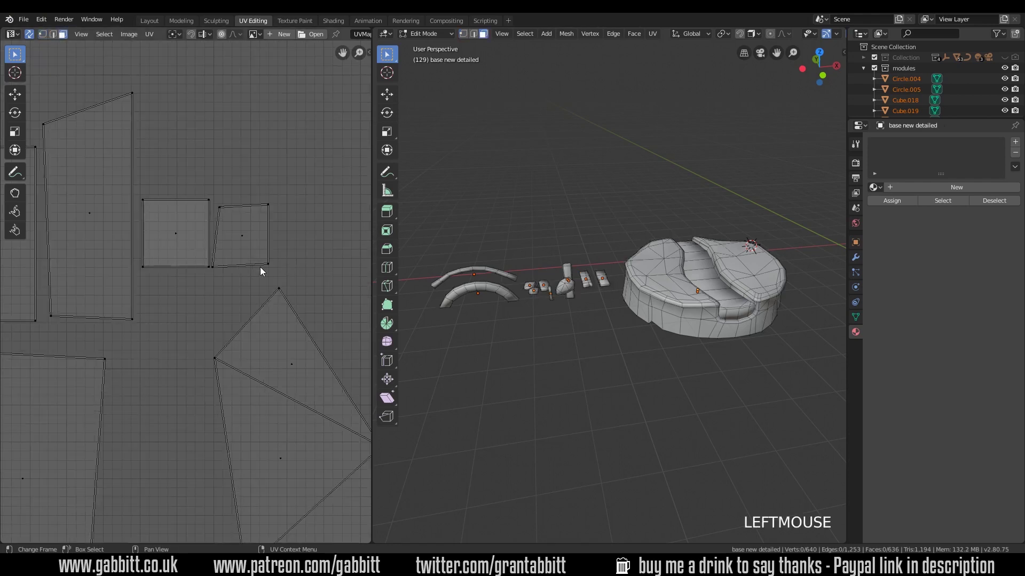
{"action": "left_click", "coordinate": [30, 34]}
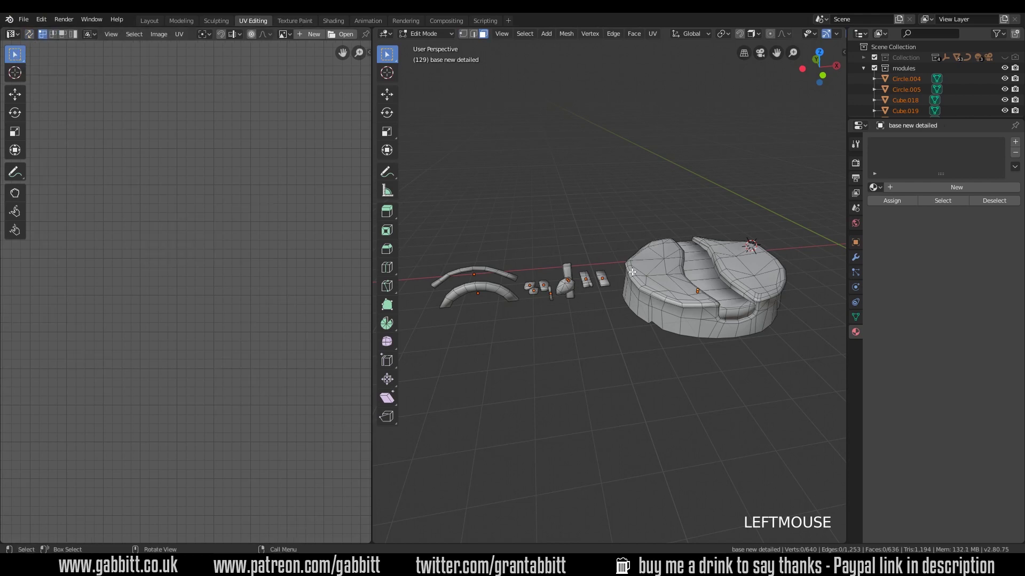
{"action": "key", "text": "a"}
{"action": "left_click", "coordinate": [62, 34]}
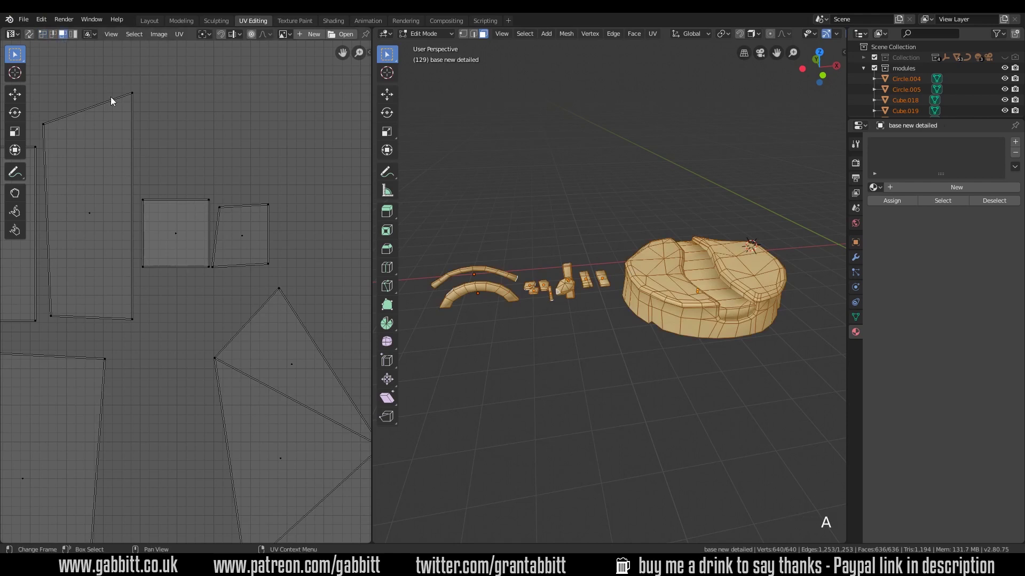
Step: Move the small quad UV island and the square UV island slightly to the right
{"action": "left_click", "coordinate": [242, 240]}
{"action": "key", "text": "g"}
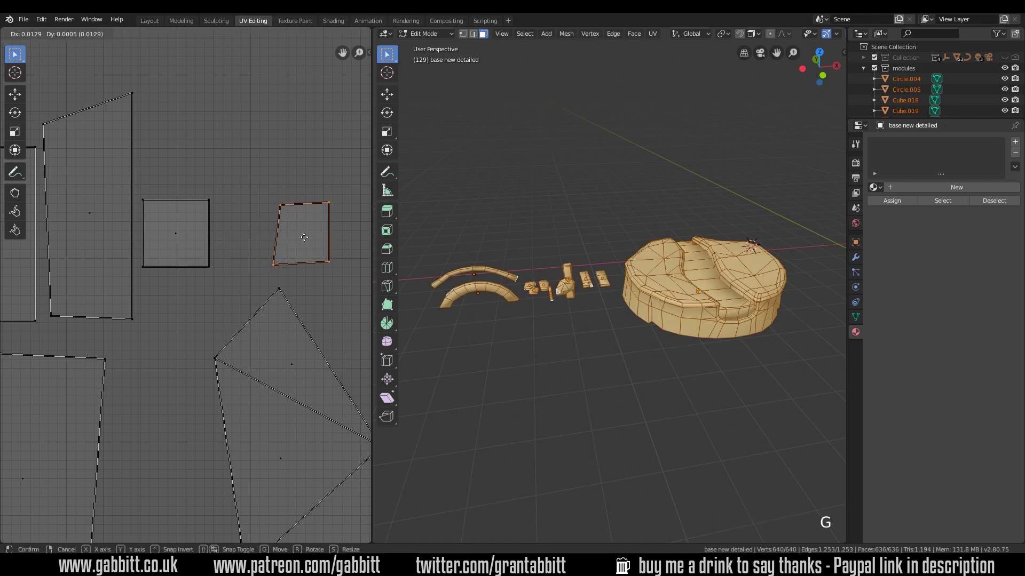
{"action": "left_click", "coordinate": [307, 240]}
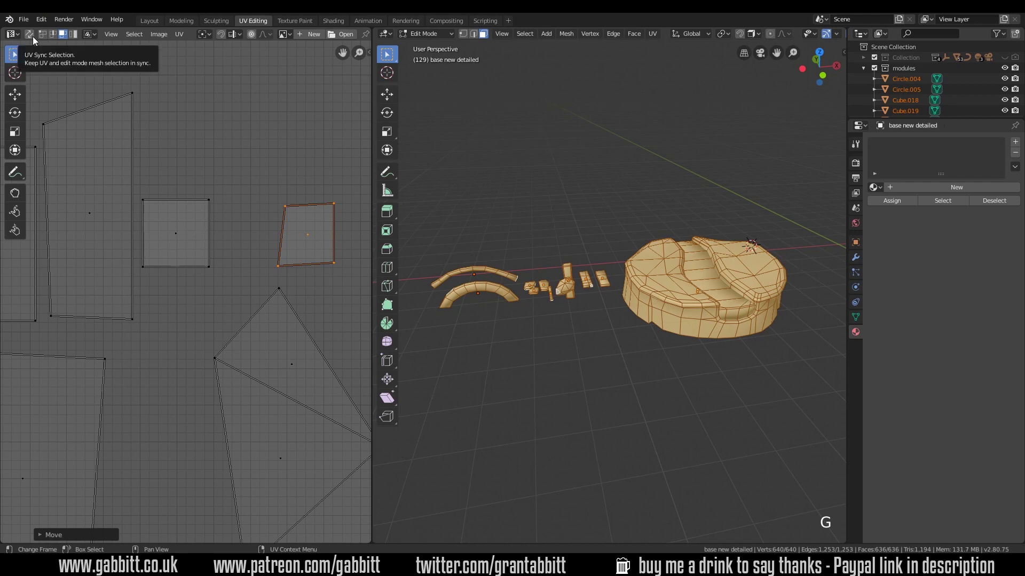
{"action": "left_click", "coordinate": [176, 229]}
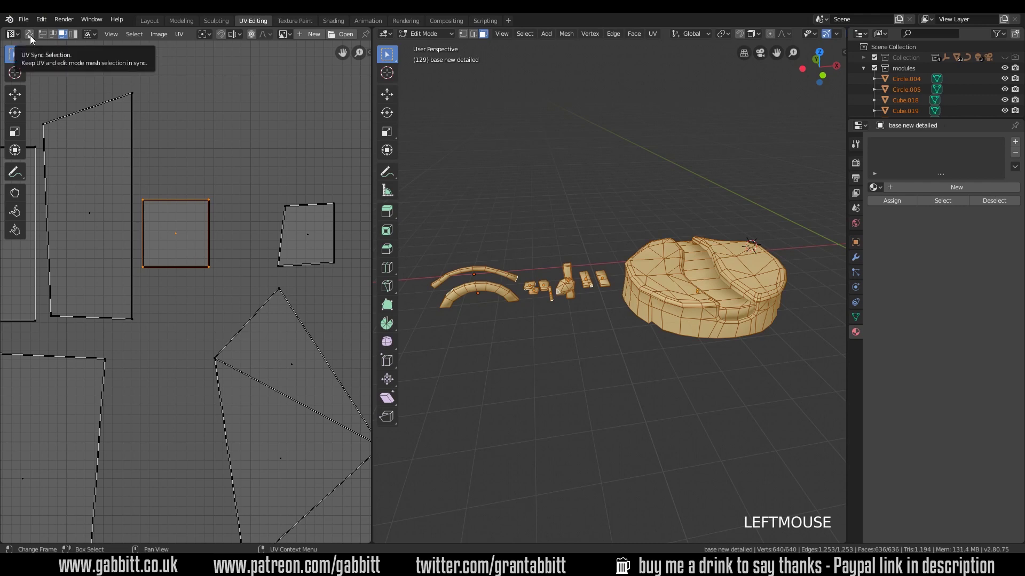
{"action": "key", "text": "g"}
{"action": "left_click", "coordinate": [204, 264]}
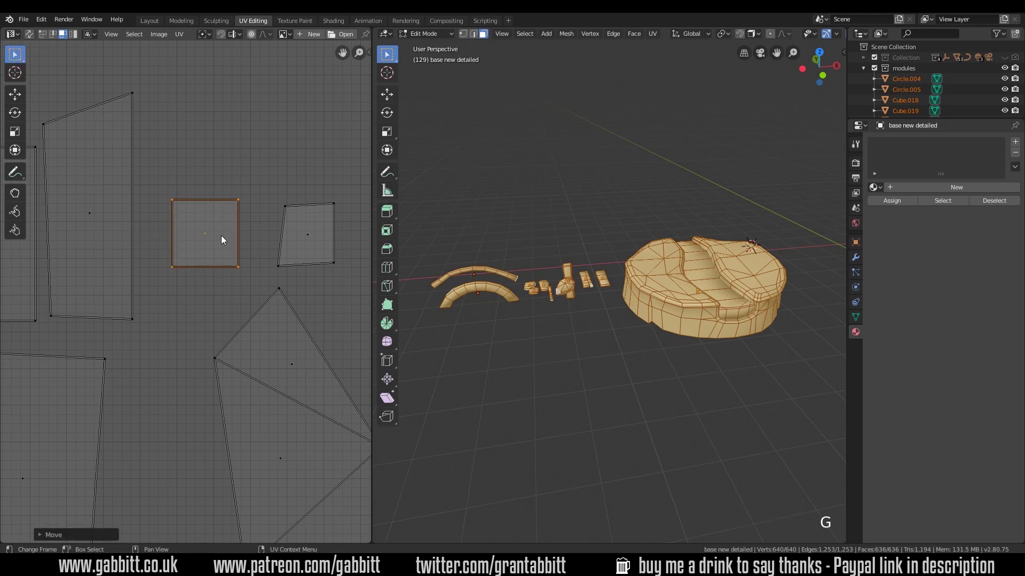
{"action": "scroll", "coordinate": [224, 255], "scroll_direction": "down", "scroll_amount": 6}
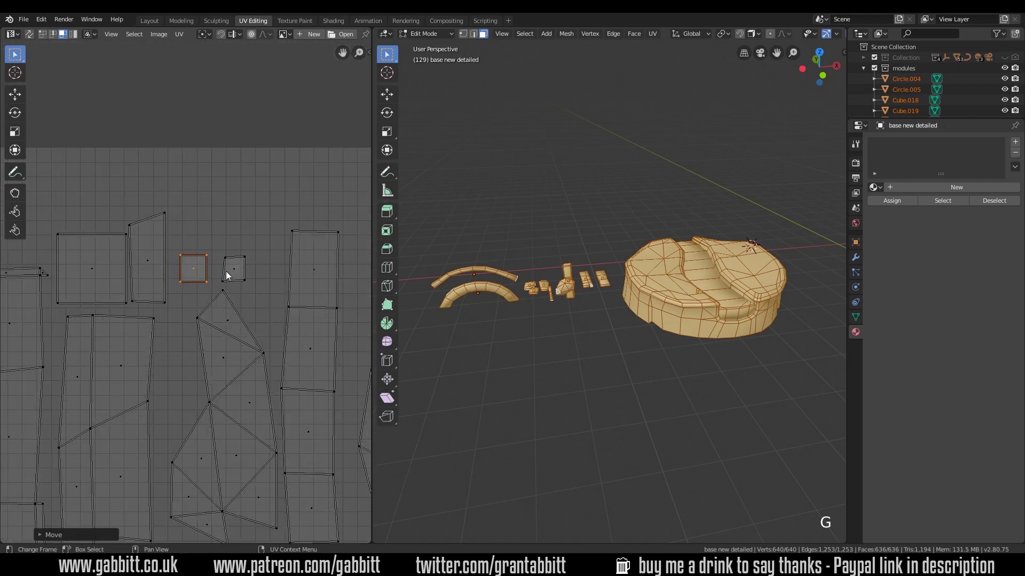
{"action": "scroll", "coordinate": [147, 299], "scroll_direction": "right", "scroll_amount": 8, "text": "ctrl"}
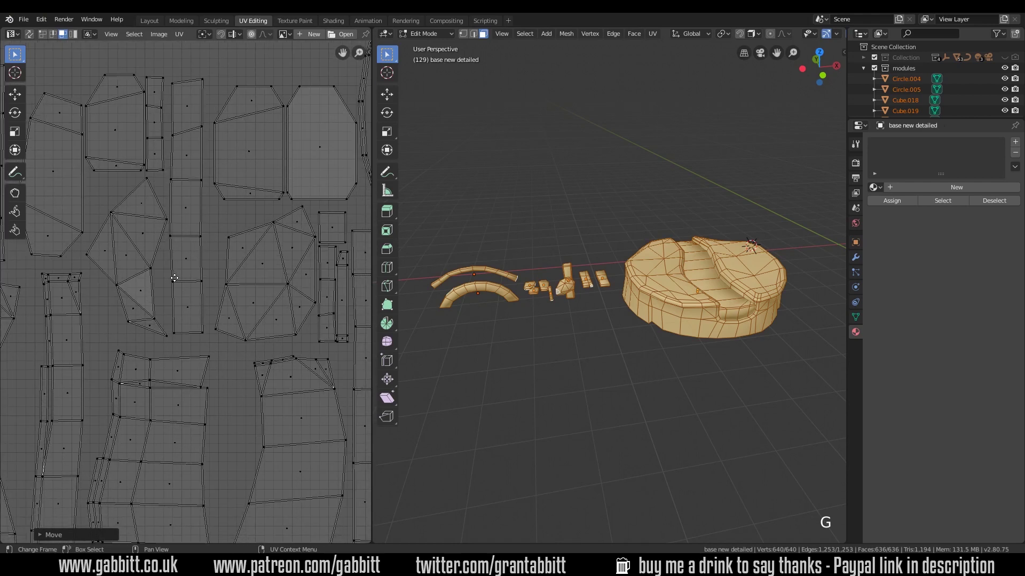
{"action": "scroll", "coordinate": [245, 261], "scroll_direction": "right", "scroll_amount": 6, "text": "ctrl"}
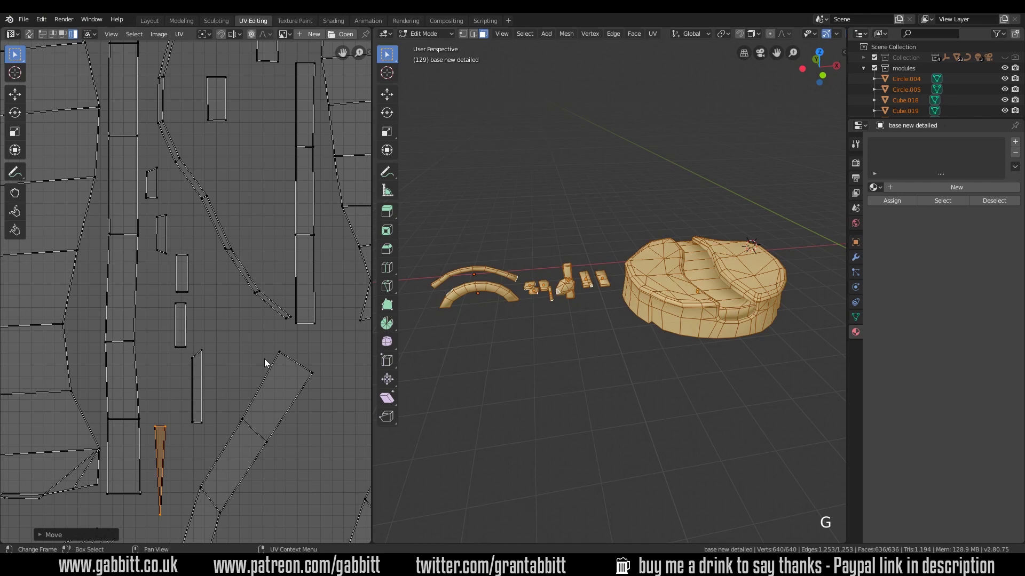
{"action": "scroll", "coordinate": [264, 358], "scroll_direction": "down", "scroll_amount": 4}
{"action": "key", "text": "Return"}
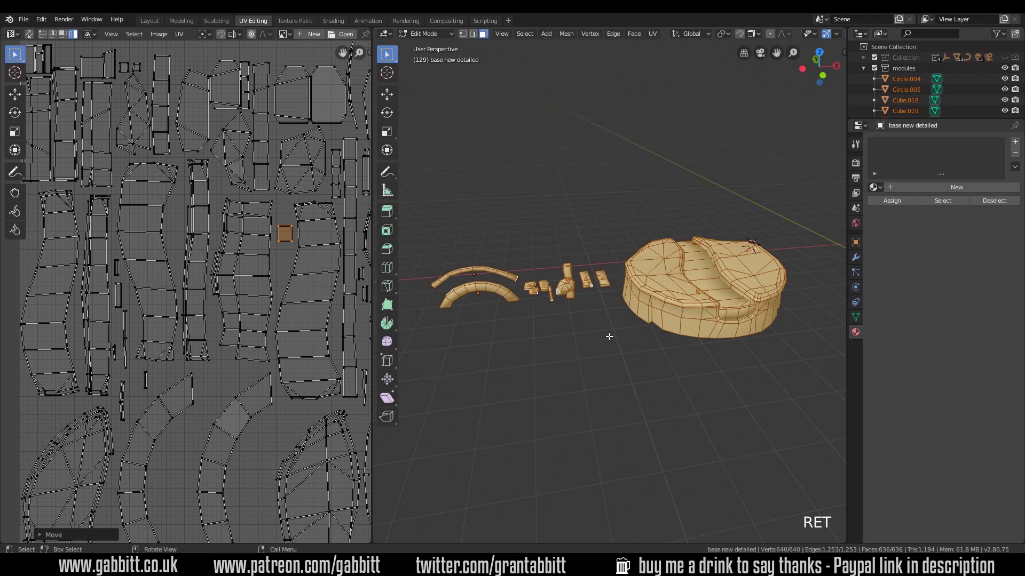
Step: Re-unwrap the mesh with Smart UV Project (angle 66, margin 0.06) and frame the new UV layout
{"action": "key", "text": "u"}
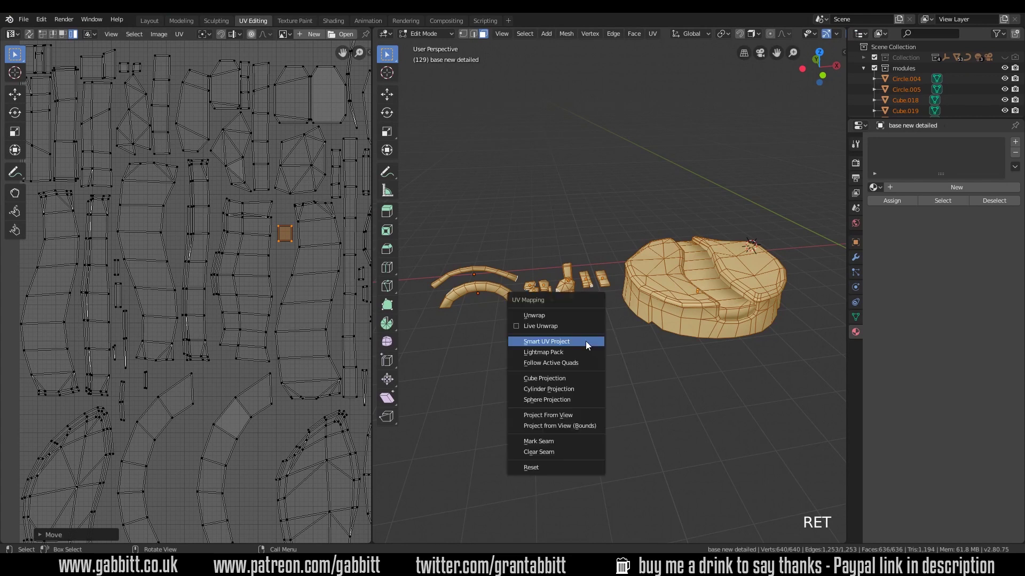
{"action": "left_click", "coordinate": [584, 341]}
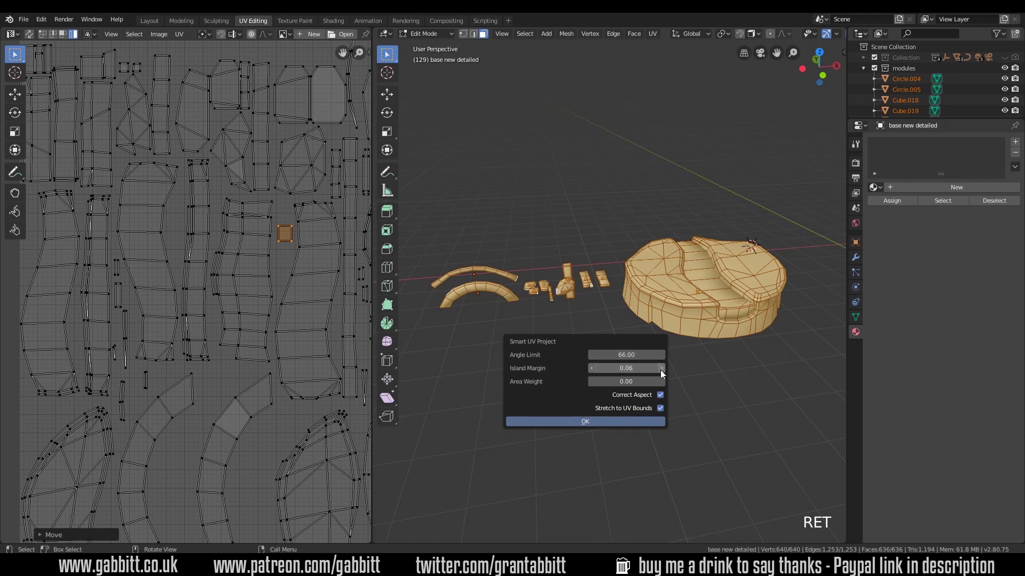
{"action": "left_click", "coordinate": [591, 421]}
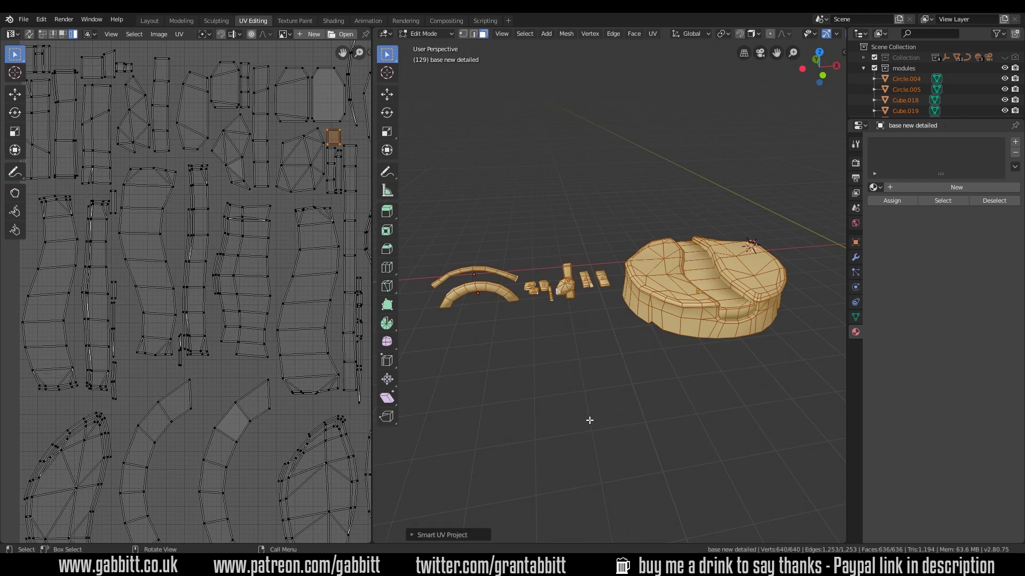
{"action": "scroll", "coordinate": [302, 286], "scroll_direction": "down", "scroll_amount": 3}
{"action": "middle_click_drag", "start_coordinate": [313, 290], "coordinate": [268, 282]}
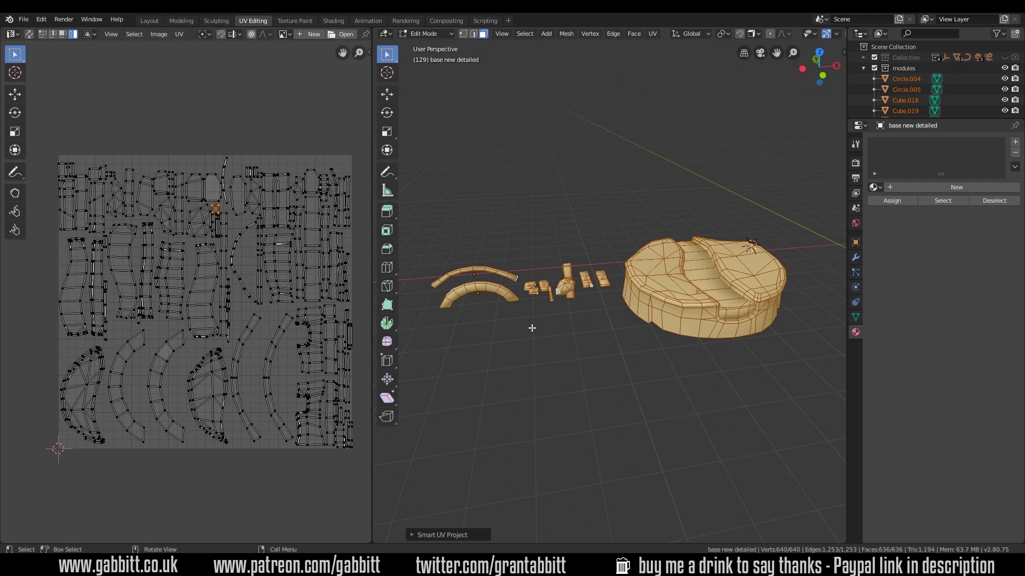
{"action": "scroll", "coordinate": [303, 365], "scroll_direction": "up", "scroll_amount": 6}
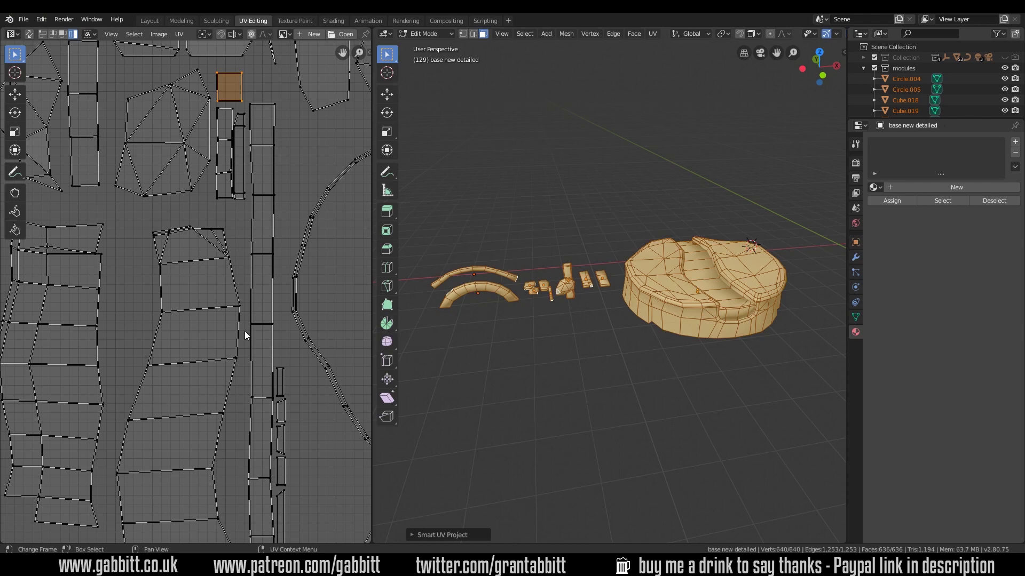
{"action": "key", "text": "Home"}
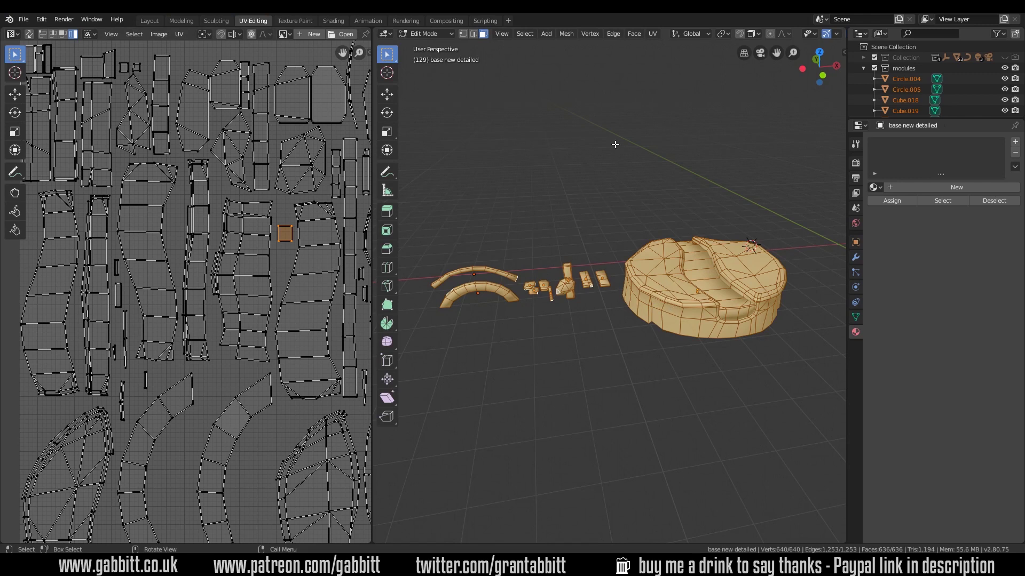
{"action": "left_click", "coordinate": [295, 21]}
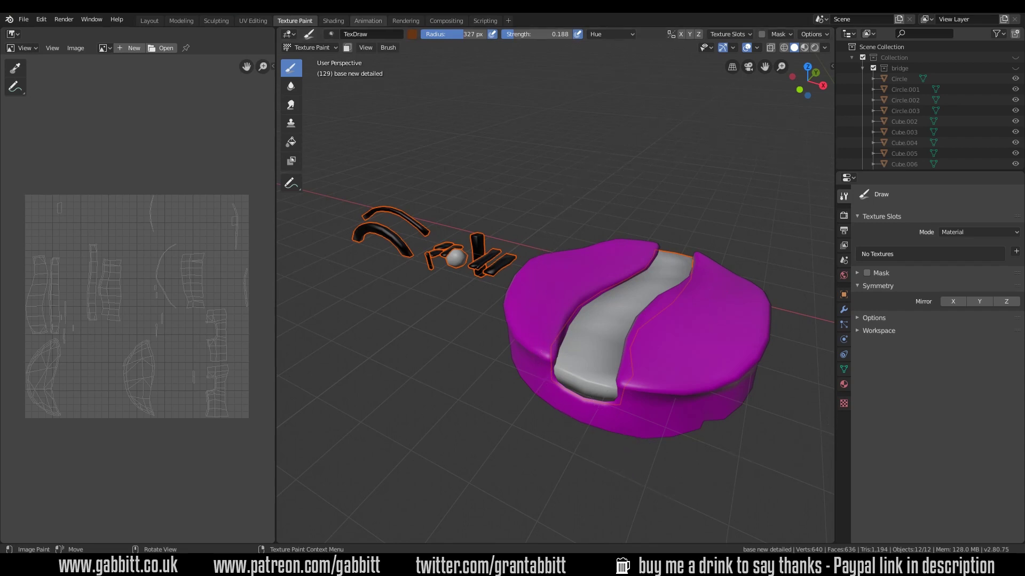
{"action": "left_click", "coordinate": [146, 21]}
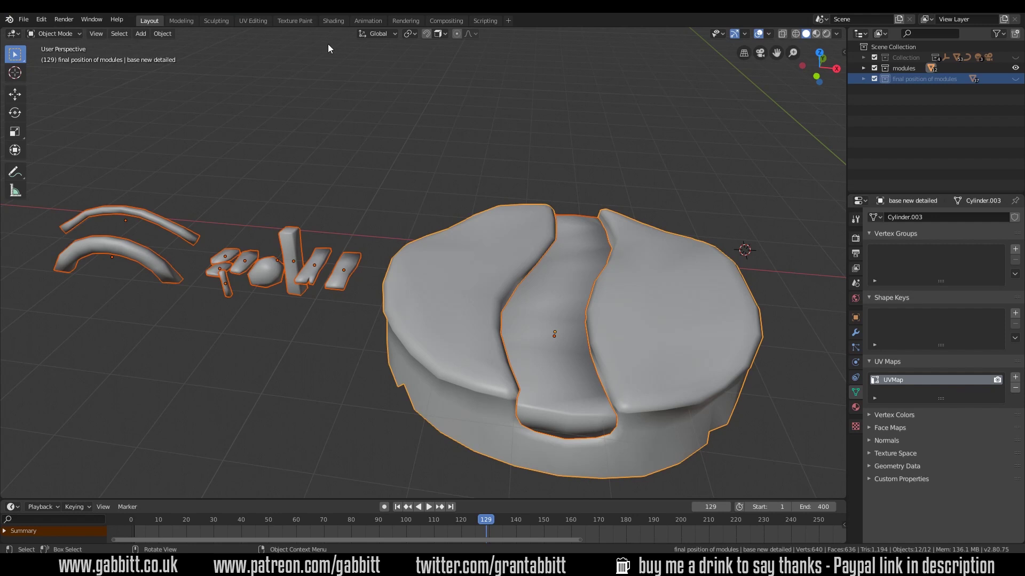
{"action": "left_click", "coordinate": [303, 20]}
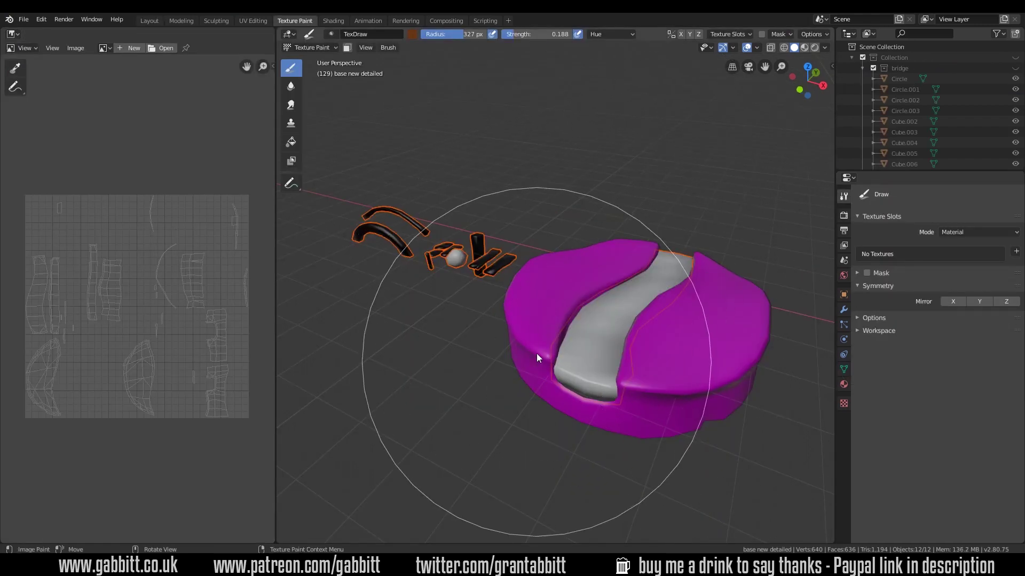
{"action": "left_click", "coordinate": [602, 288]}
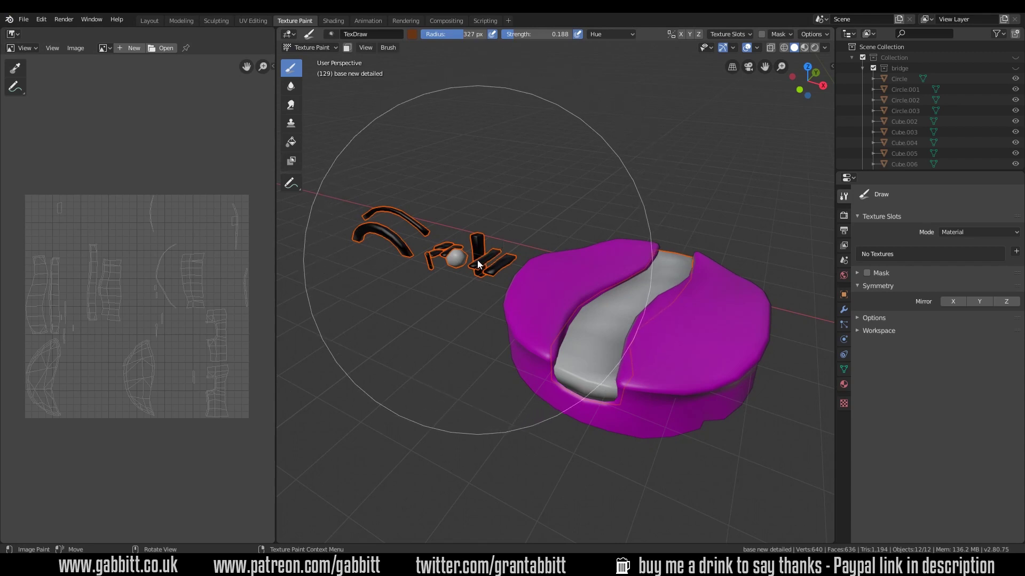
Step: Split the image area and make the top half a Shader Editor without its sidebar
{"action": "right_click", "coordinate": [275, 121]}
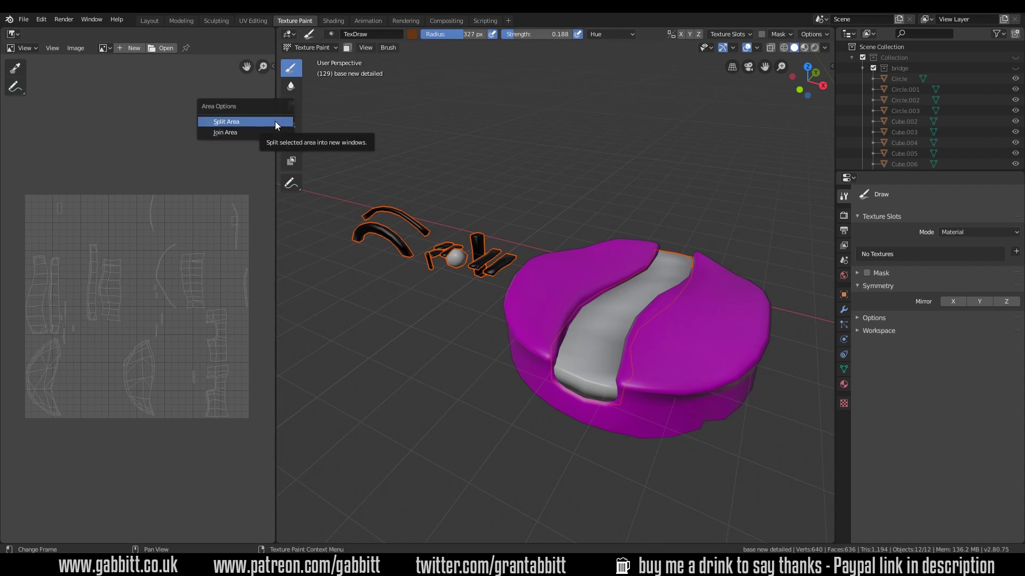
{"action": "left_click", "coordinate": [274, 120]}
{"action": "left_click", "coordinate": [270, 275]}
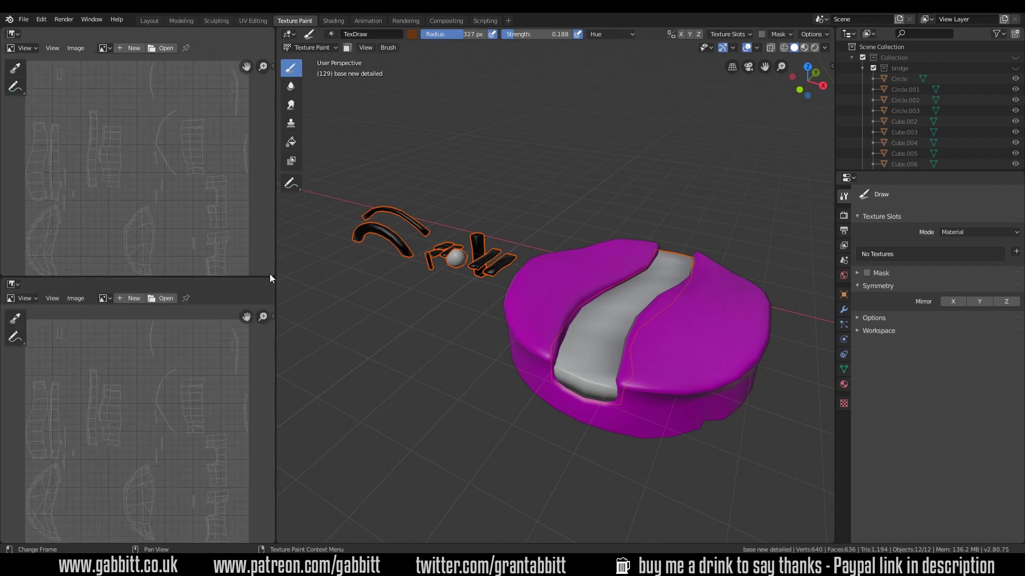
{"action": "left_click", "coordinate": [18, 34]}
{"action": "left_click", "coordinate": [31, 109]}
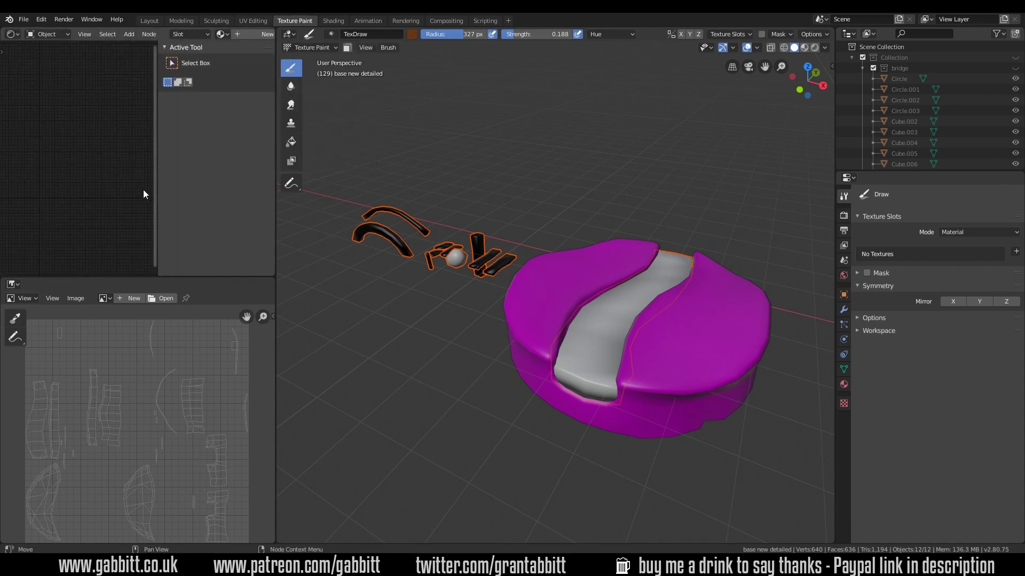
{"action": "key", "text": "n"}
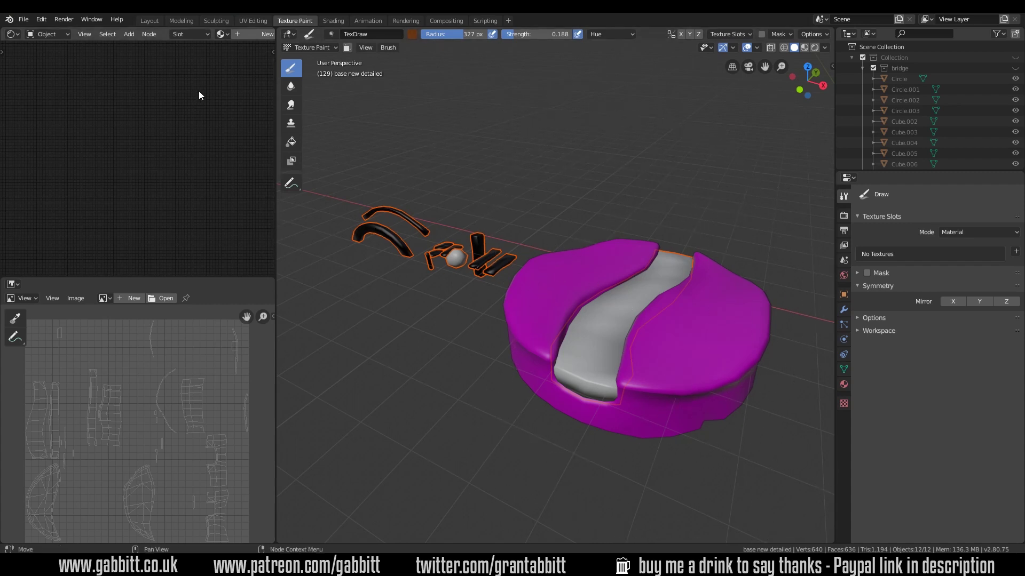
Step: Create the new material Material.004 and centre its shader nodes in view
{"action": "left_click", "coordinate": [257, 33]}
{"action": "scroll", "coordinate": [174, 197], "scroll_direction": "up", "scroll_amount": 2}
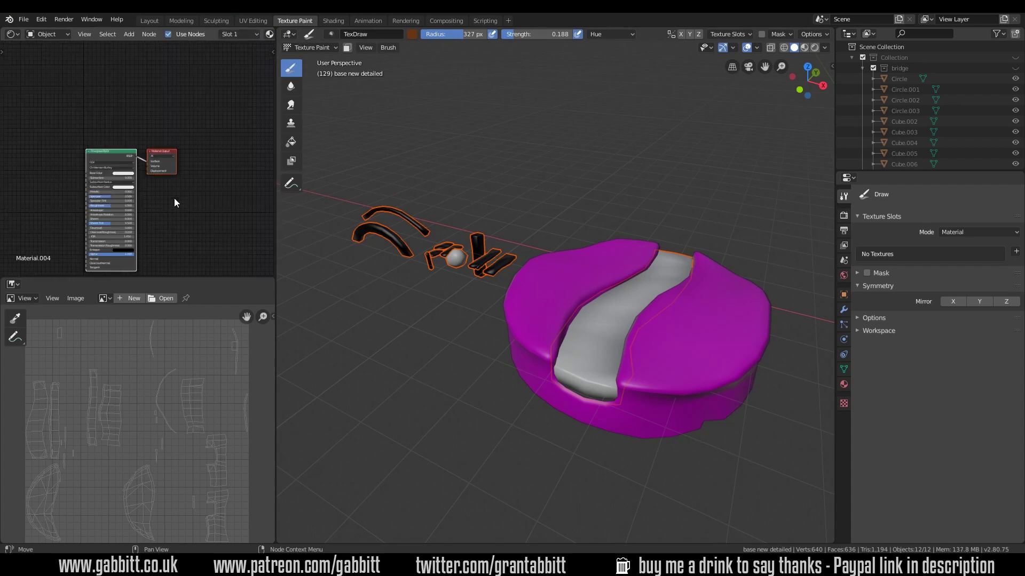
{"action": "scroll", "coordinate": [174, 202], "scroll_direction": "up", "scroll_amount": 2}
{"action": "middle_click_drag", "start_coordinate": [166, 194], "coordinate": [222, 182]}
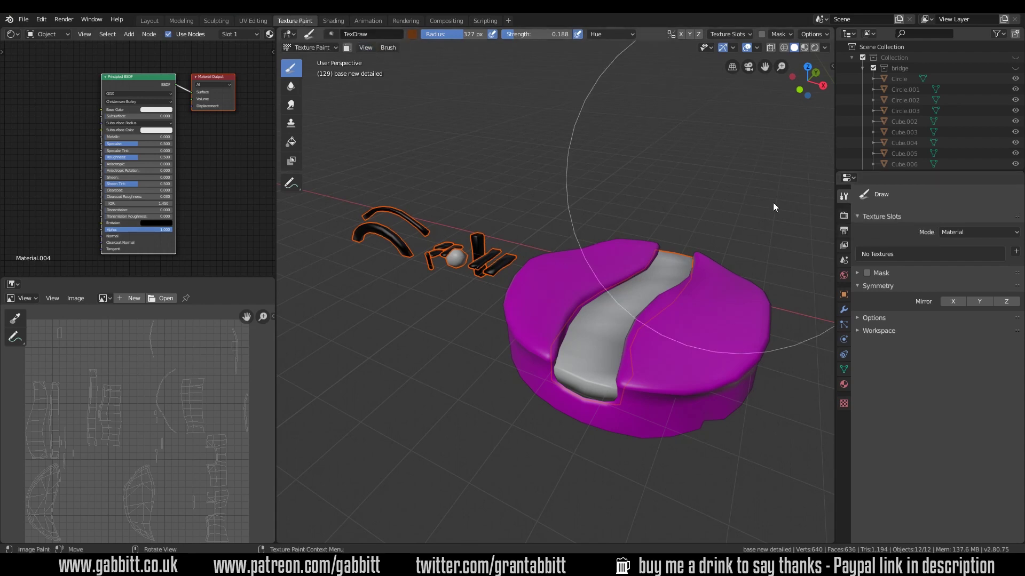
Step: Add a 2048 × 2048 green Base Color paint texture with alpha turned off
{"action": "left_click", "coordinate": [1014, 252]}
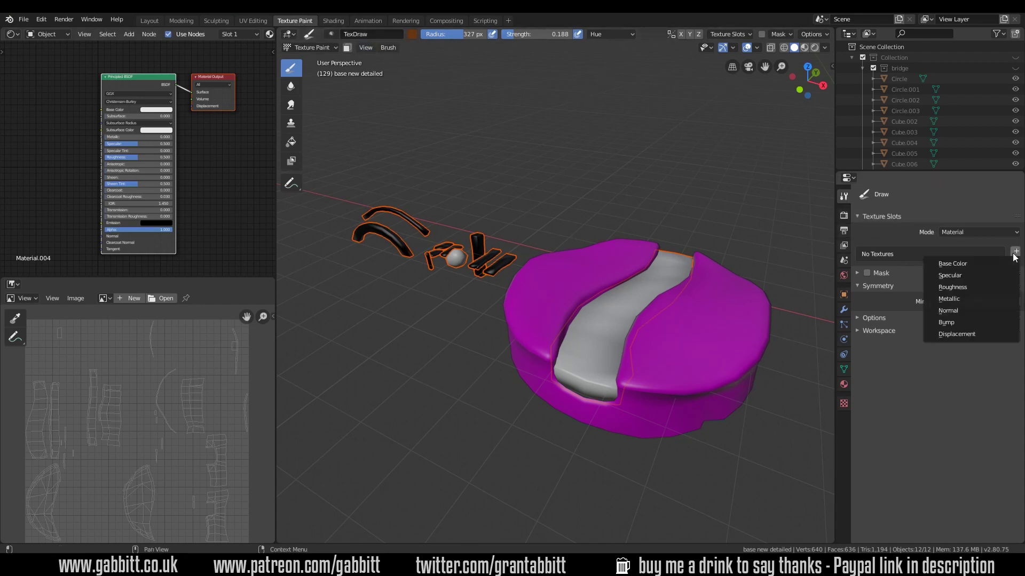
{"action": "left_click", "coordinate": [972, 265]}
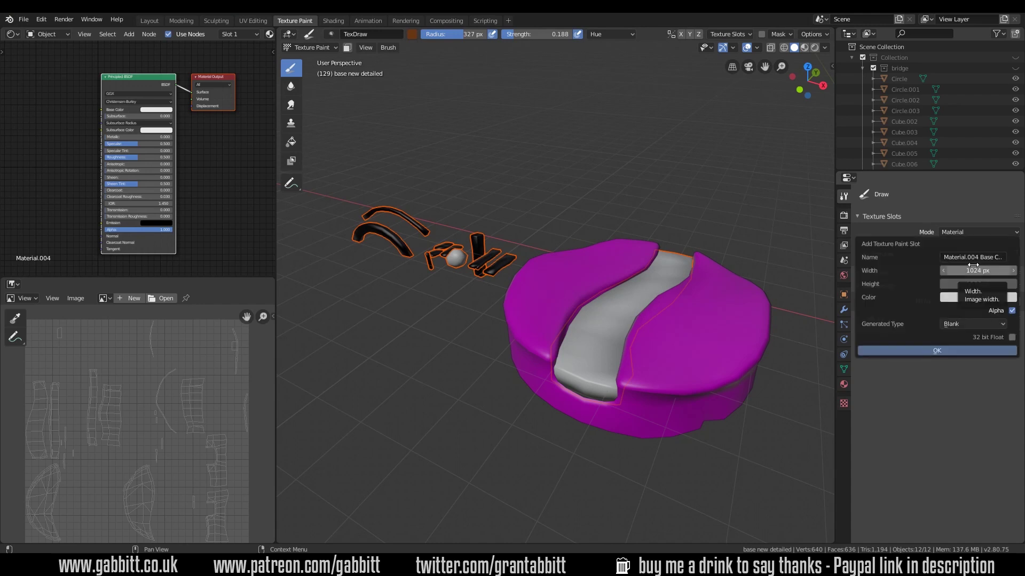
{"action": "left_click", "coordinate": [976, 272]}
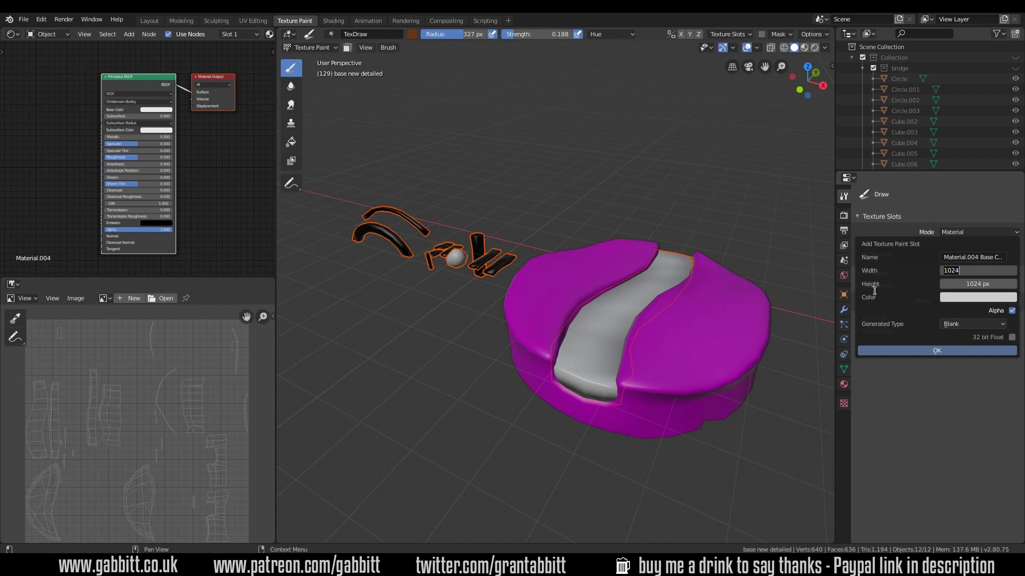
{"action": "type", "text": "2048"}
{"action": "key", "text": "Tab"}
{"action": "type", "text": "2048"}
{"action": "left_click", "coordinate": [977, 298]}
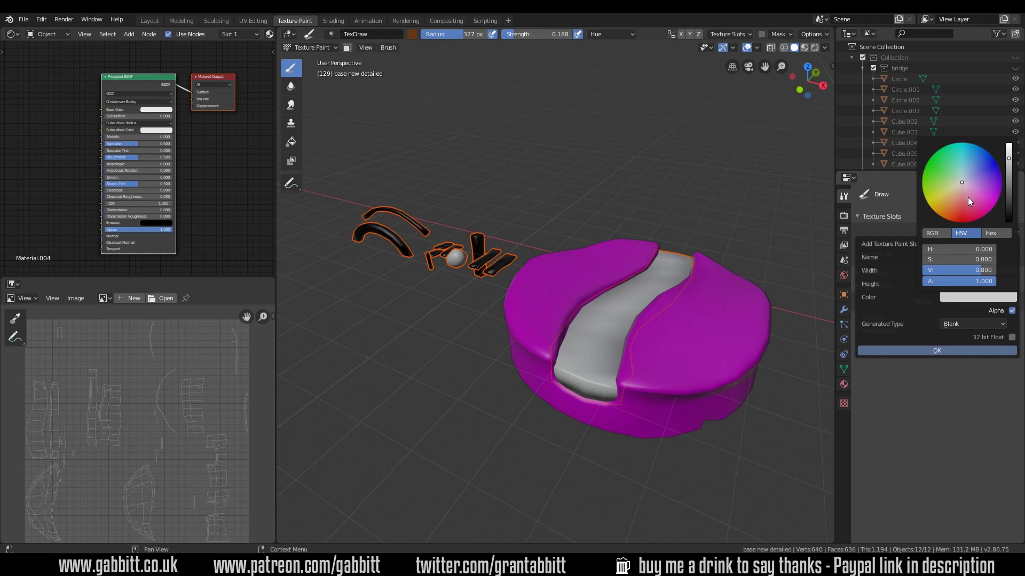
{"action": "left_click", "coordinate": [937, 174]}
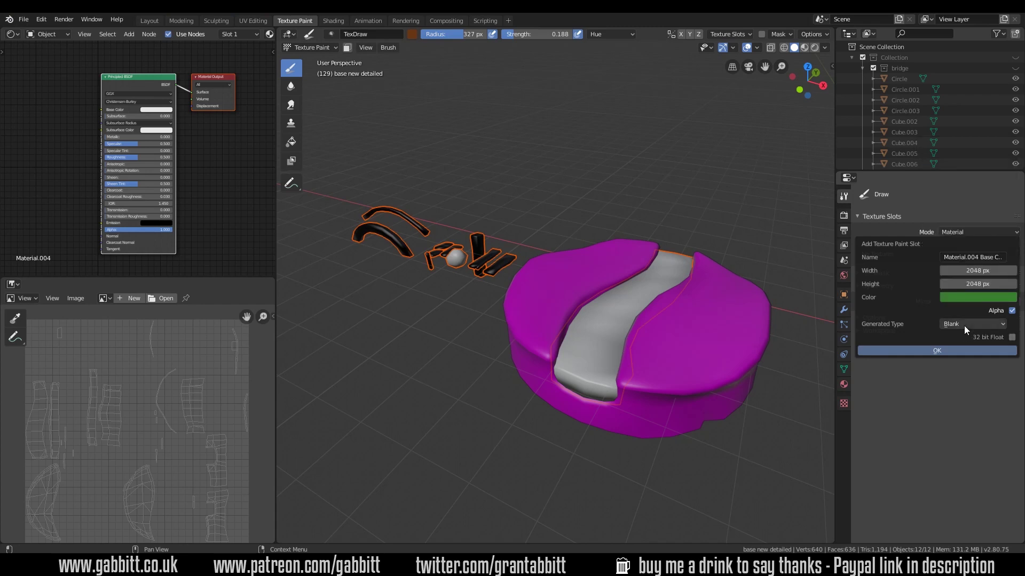
{"action": "left_click", "coordinate": [1012, 311]}
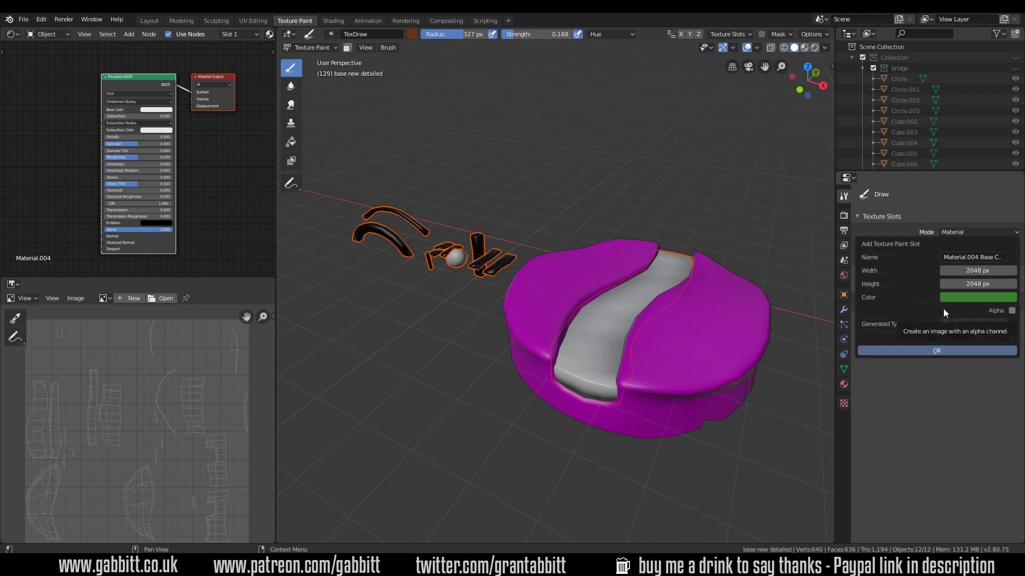
{"action": "left_click", "coordinate": [924, 353]}
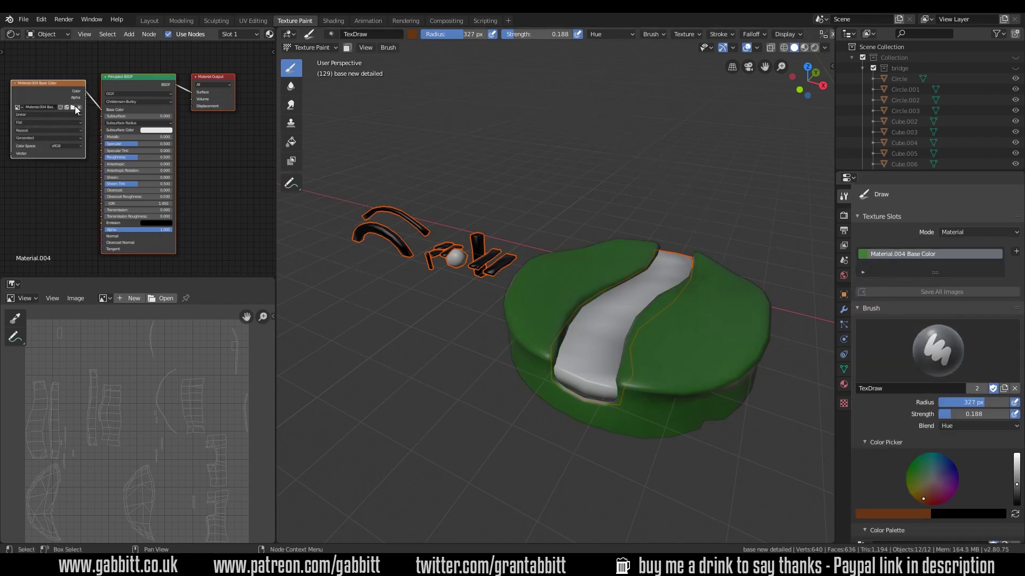
Step: Switch to Material Preview shading, set Roughness to 1.000 and lower Specular
{"action": "left_click", "coordinate": [803, 48]}
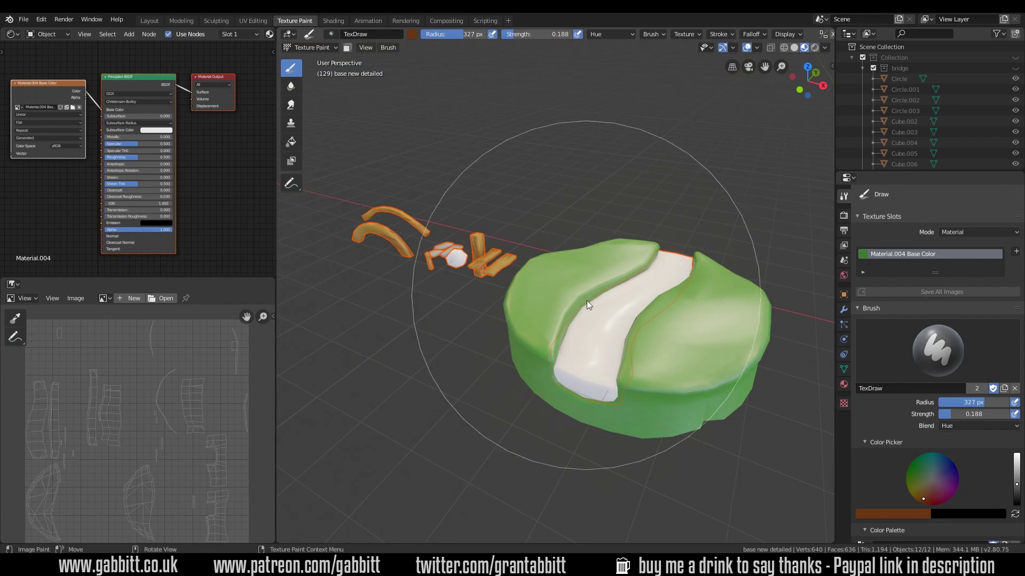
{"action": "middle_click_drag", "start_coordinate": [630, 325], "coordinate": [616, 309]}
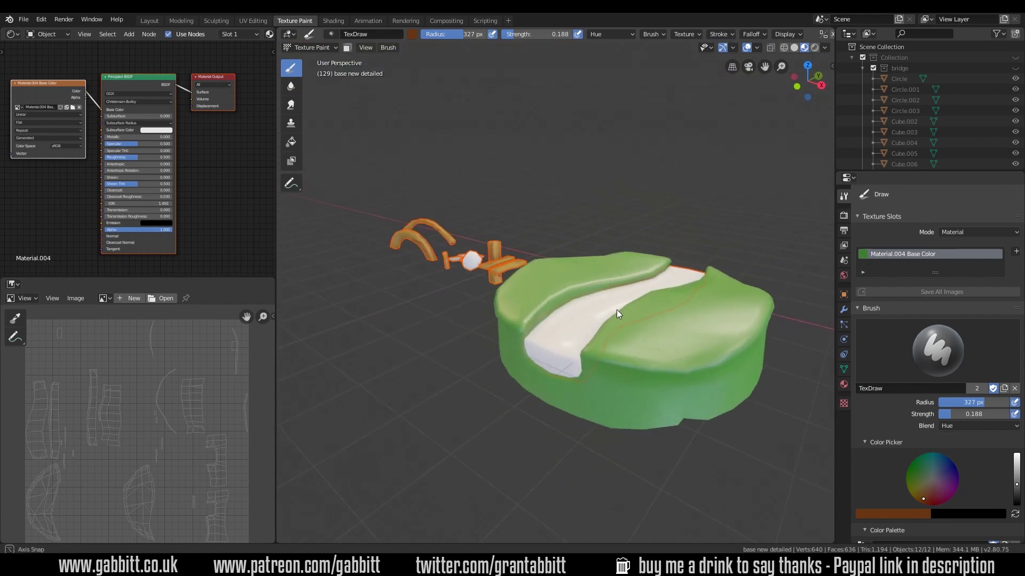
{"action": "left_click_drag", "start_coordinate": [137, 158], "coordinate": [171, 158]}
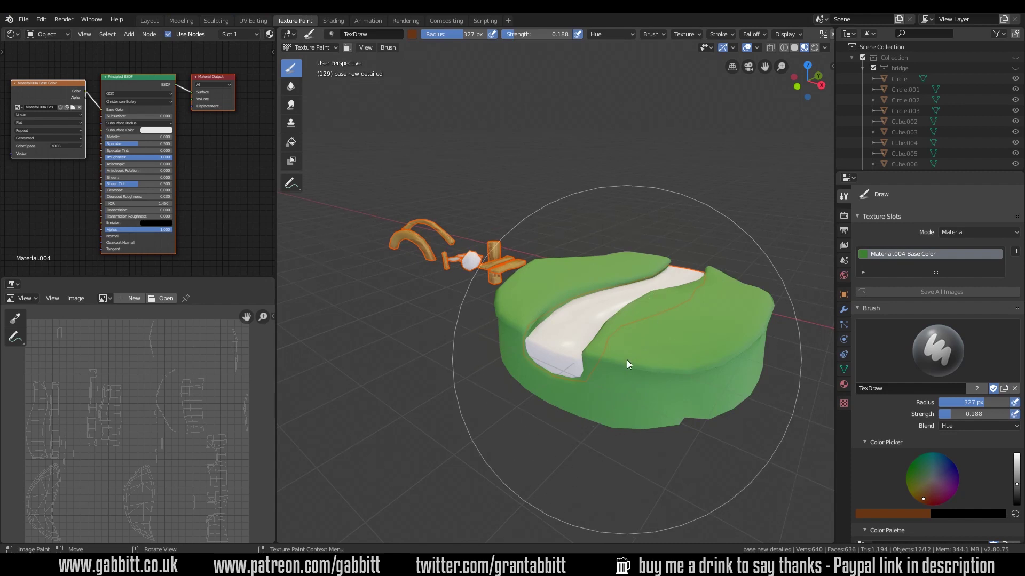
{"action": "left_click_drag", "start_coordinate": [136, 143], "coordinate": [120, 143]}
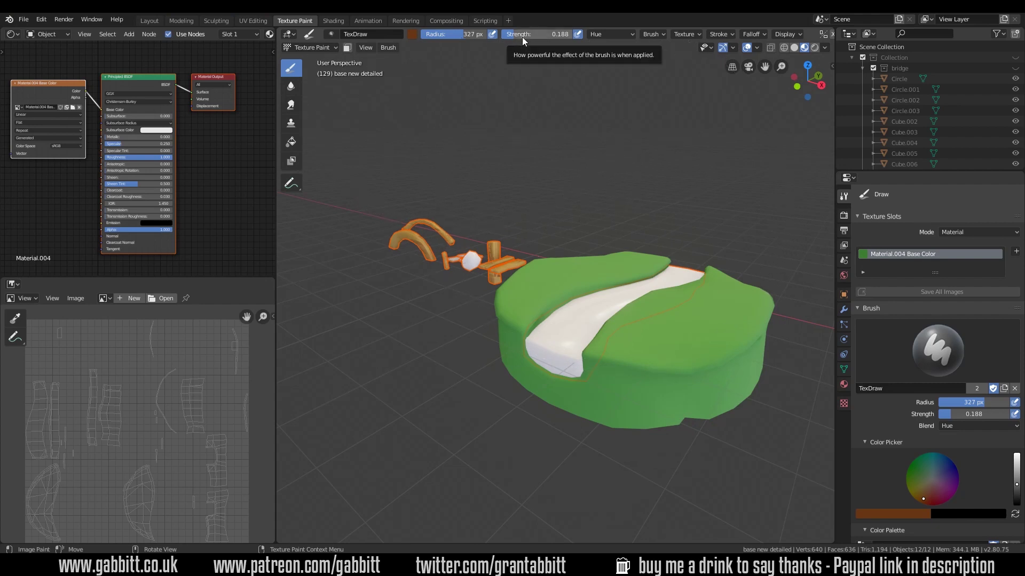
Step: Set the brush to Mix blend, 43 px radius and 0.659 strength in Texture Paint mode
{"action": "left_click", "coordinate": [608, 34]}
{"action": "left_click", "coordinate": [607, 32]}
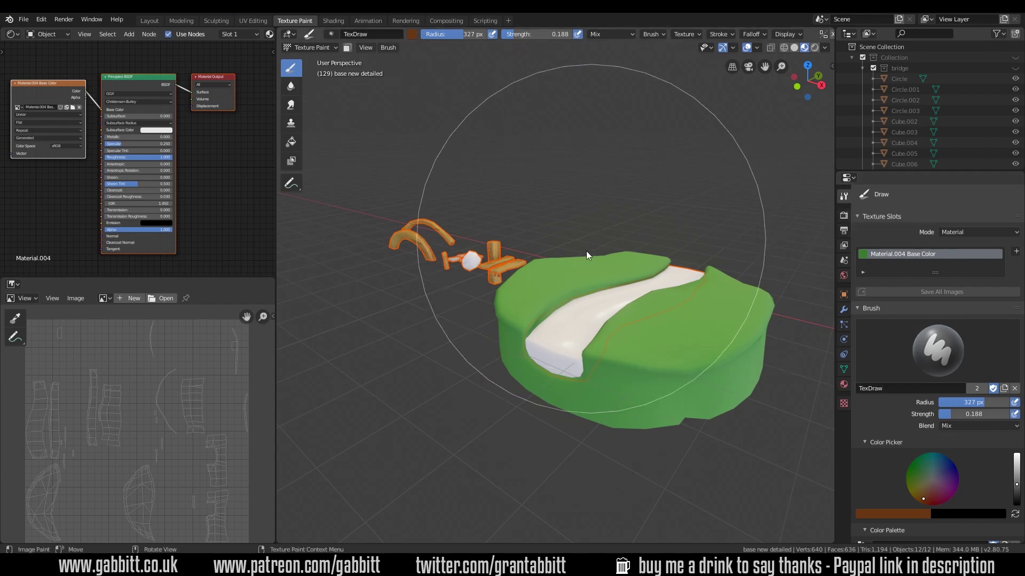
{"action": "left_click", "coordinate": [328, 48]}
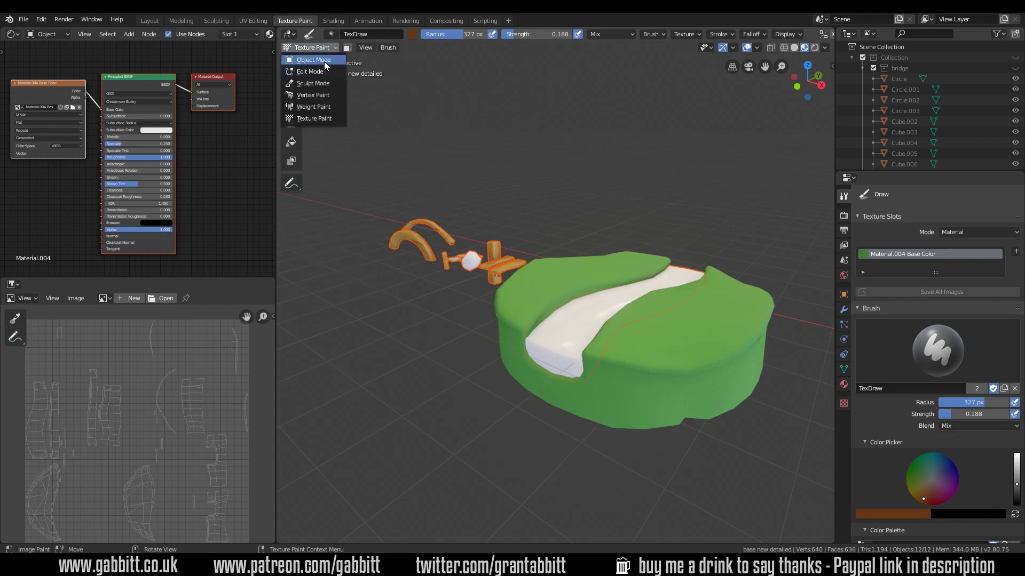
{"action": "left_click", "coordinate": [310, 119]}
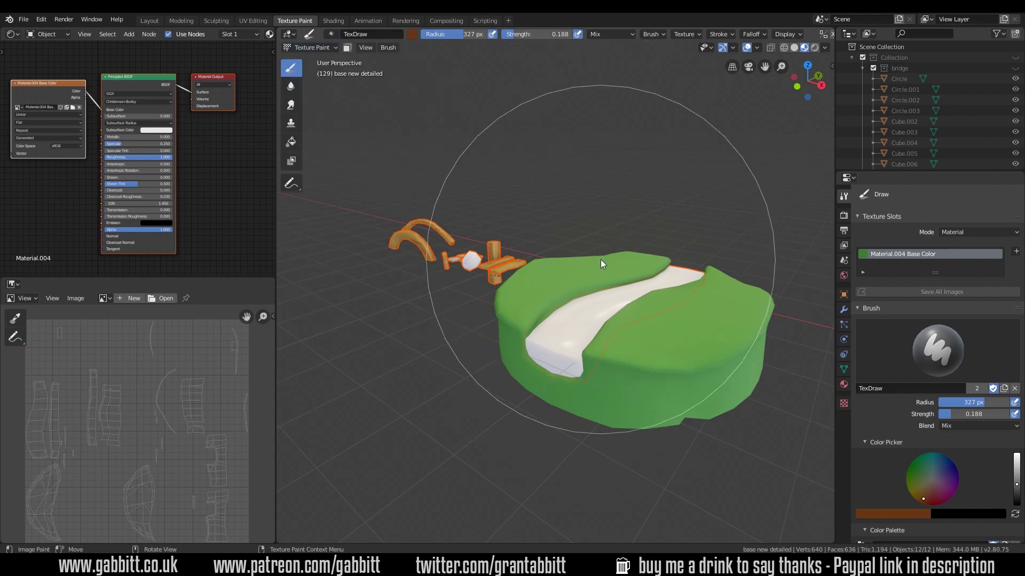
{"action": "key", "text": "f"}
{"action": "left_click", "coordinate": [489, 248]}
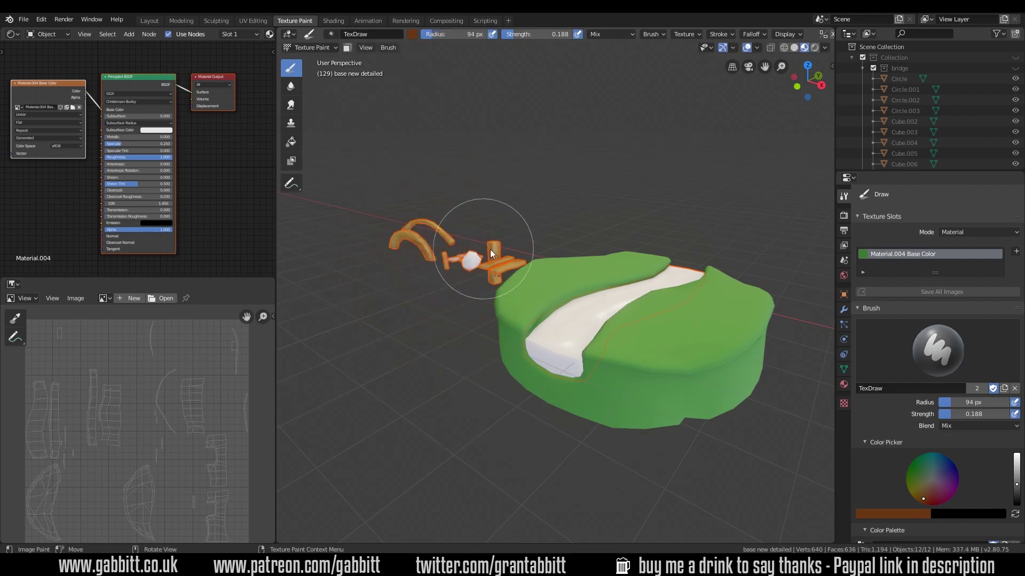
{"action": "key", "text": "shift+f"}
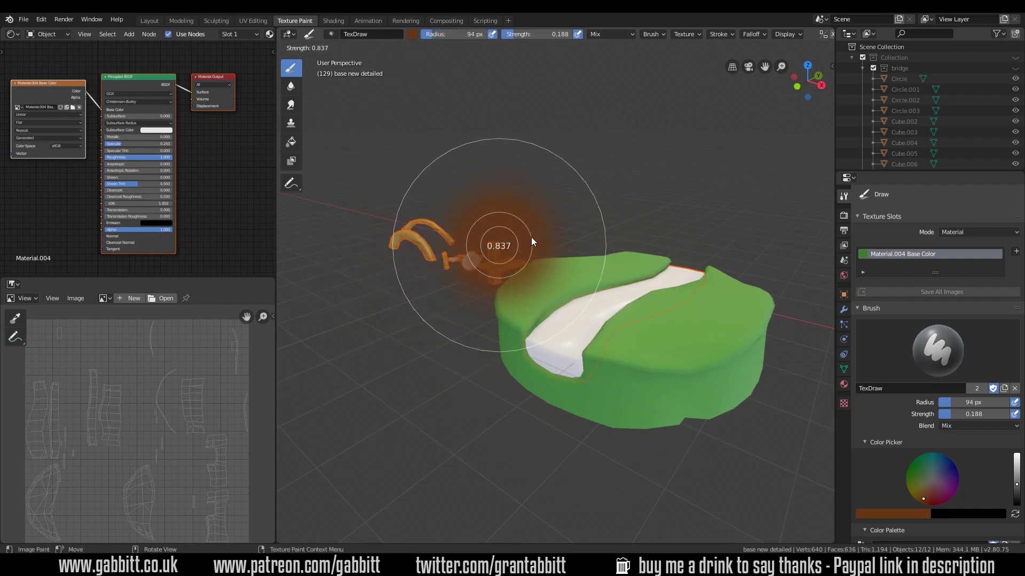
{"action": "left_click", "coordinate": [542, 241]}
{"action": "key", "text": "bracketleft"}
{"action": "key", "text": "bracketleft"}
{"action": "key", "text": "bracketleft"}
{"action": "key", "text": "bracketleft"}
{"action": "key", "text": "bracketleft"}
{"action": "key", "text": "bracketleft"}
{"action": "key", "text": "bracketleft"}
{"action": "key", "text": "bracketleft"}
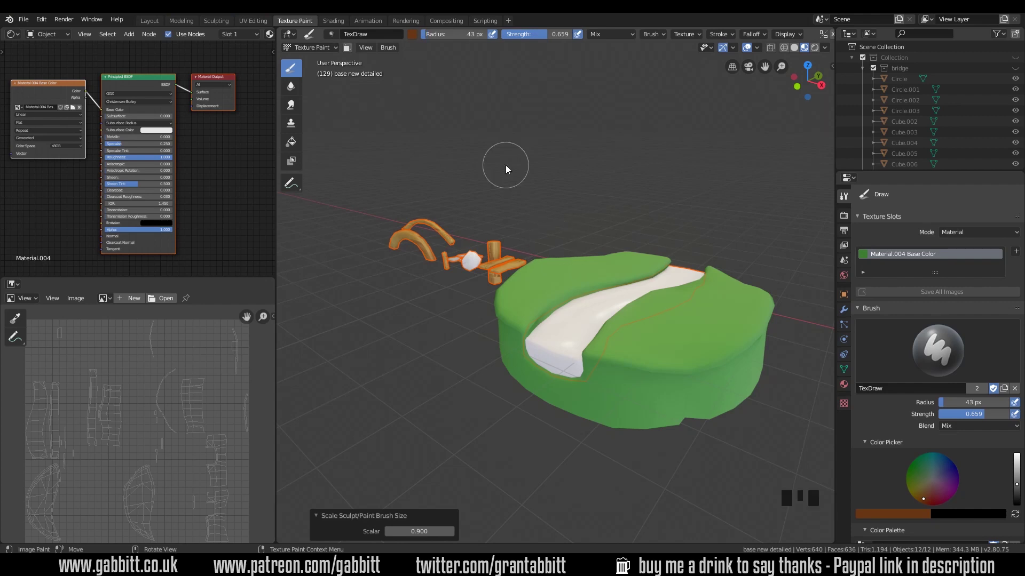
Step: Use the Fill tool to flood the model dark grass green at strength 1.000
{"action": "left_click", "coordinate": [293, 145]}
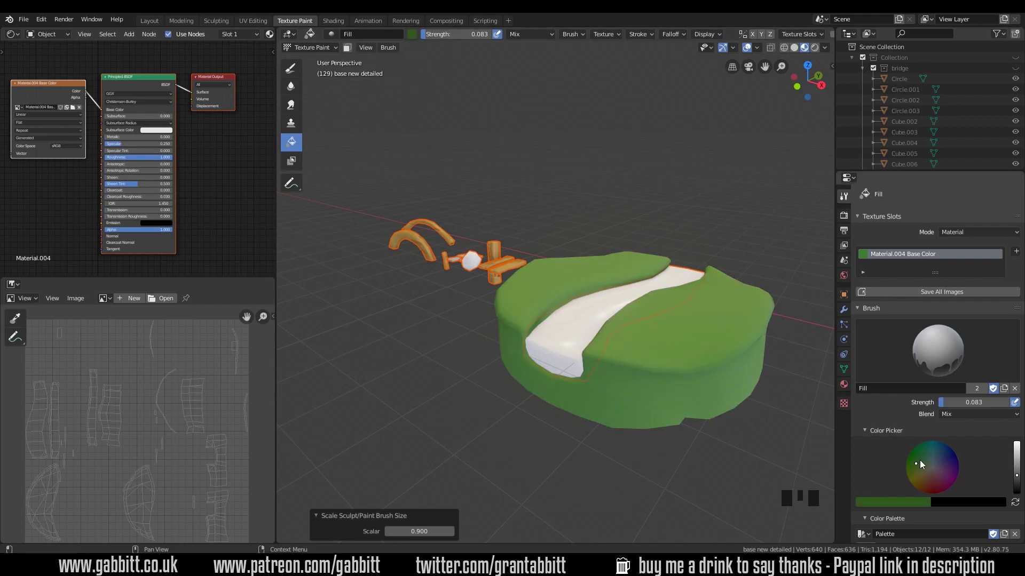
{"action": "left_click", "coordinate": [617, 334]}
{"action": "left_click", "coordinate": [681, 354]}
{"action": "left_click", "coordinate": [681, 354]}
{"action": "left_click", "coordinate": [681, 354]}
{"action": "left_click", "coordinate": [668, 341]}
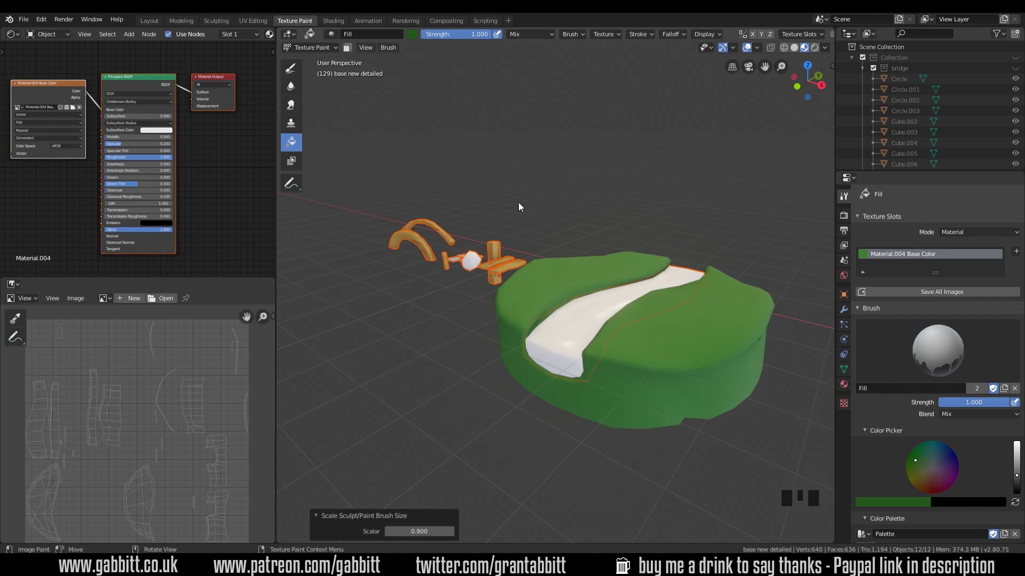
Step: Select the small slab and assign it Material.004 in Texture Paint
{"action": "left_click", "coordinate": [149, 20]}
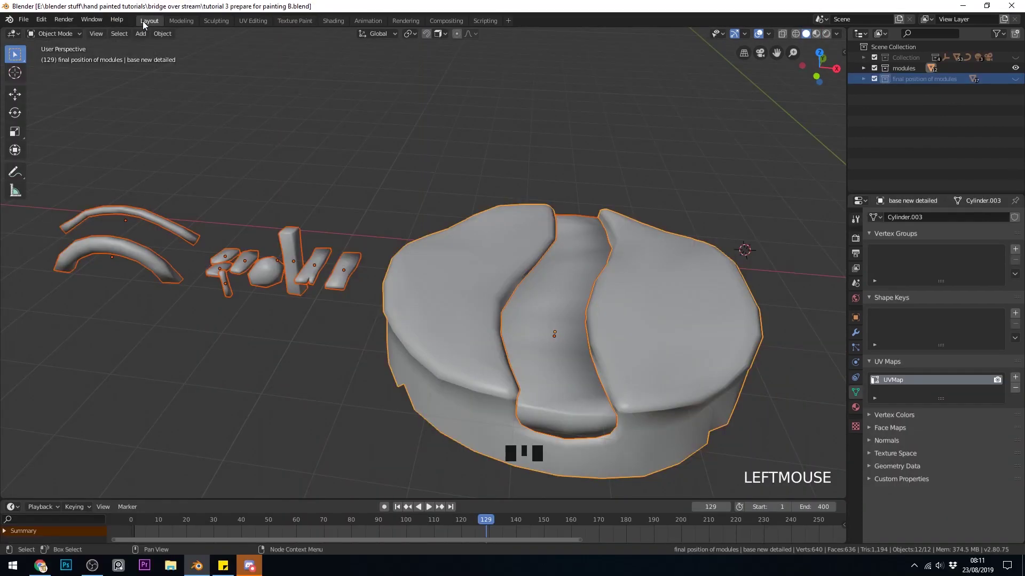
{"action": "left_click", "coordinate": [338, 288]}
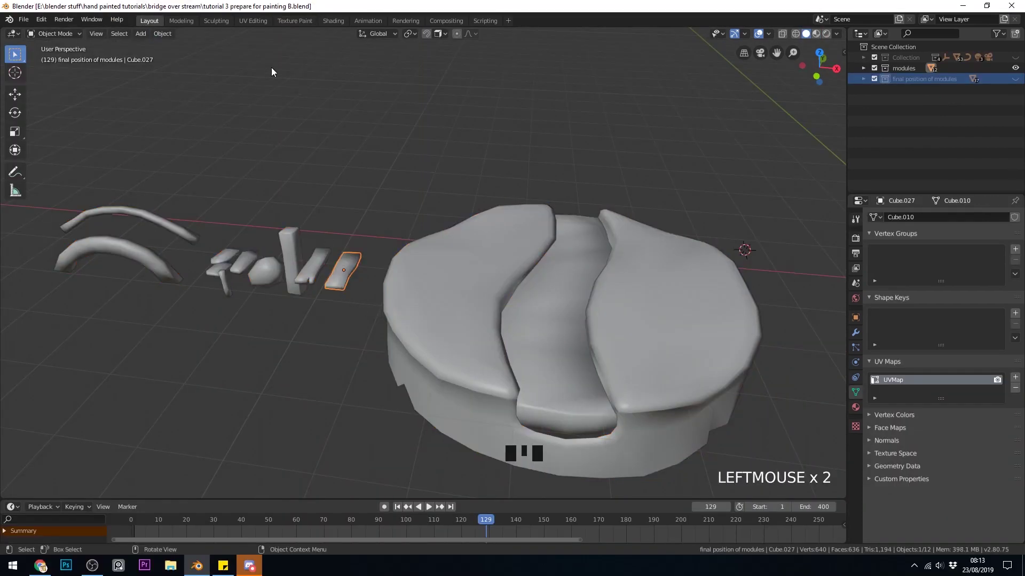
{"action": "left_click", "coordinate": [293, 20]}
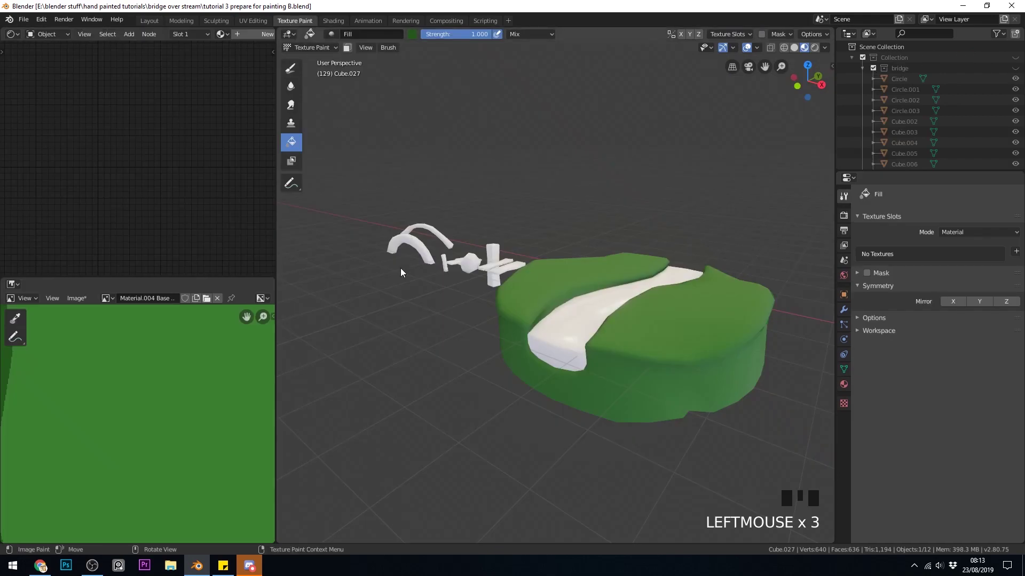
{"action": "middle_click_drag", "start_coordinate": [515, 285], "coordinate": [484, 275]}
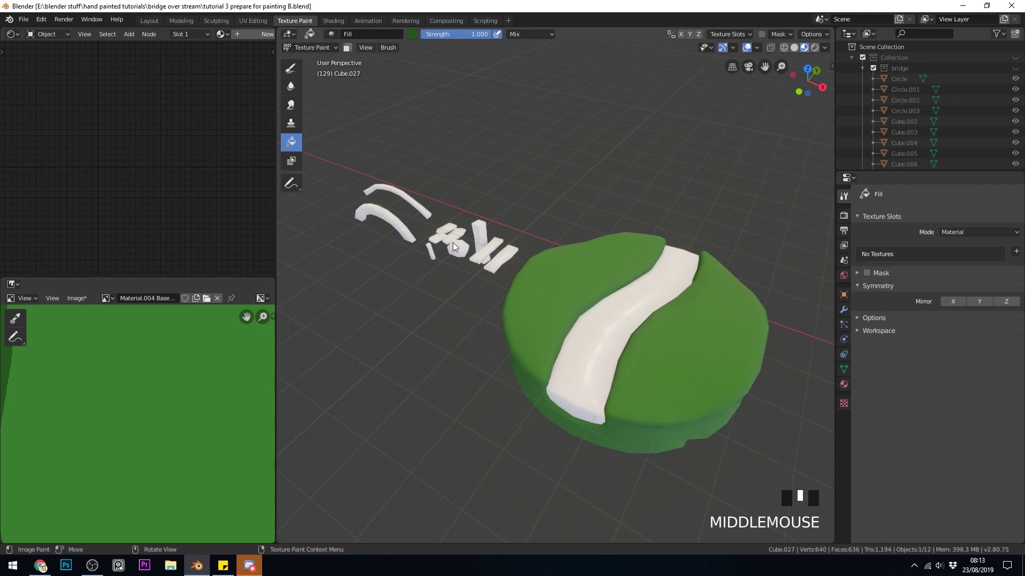
{"action": "left_click", "coordinate": [222, 34]}
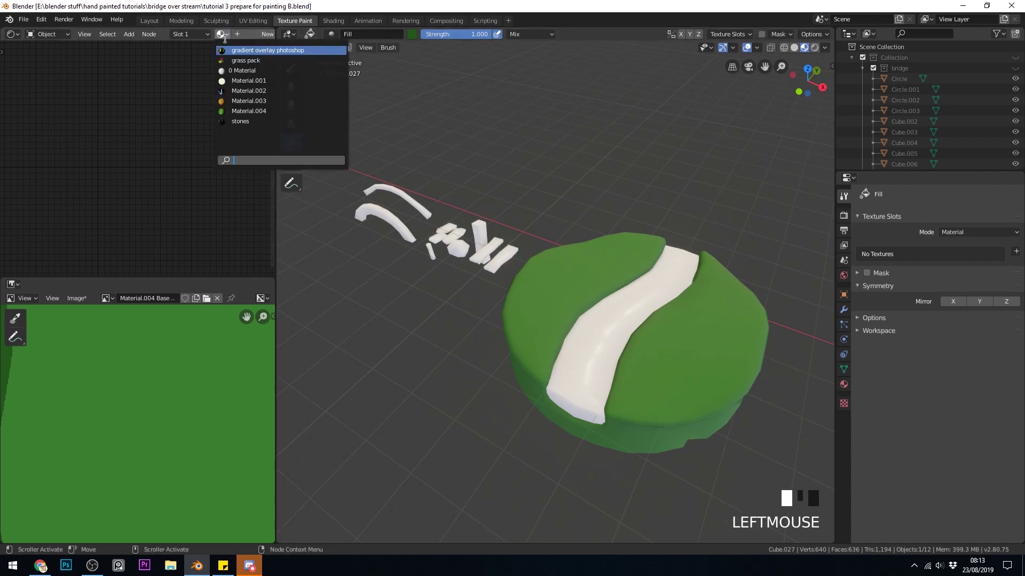
{"action": "left_click", "coordinate": [229, 78]}
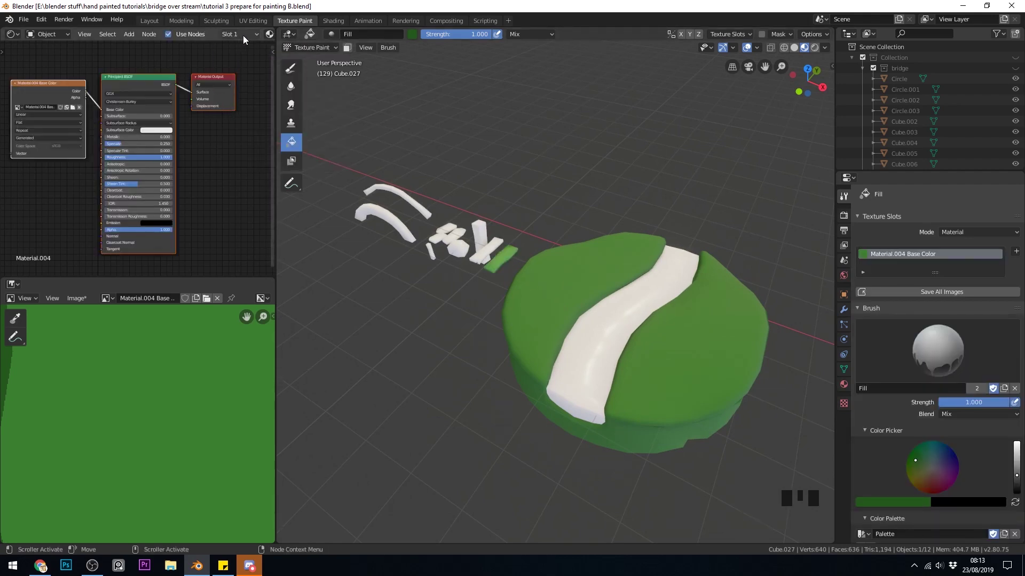
Step: Rename the material to 'modules colour' and fill the slab brown
{"action": "scroll", "coordinate": [181, 33], "scroll_direction": "down", "scroll_amount": 5}
{"action": "double_click", "coordinate": [181, 33]}
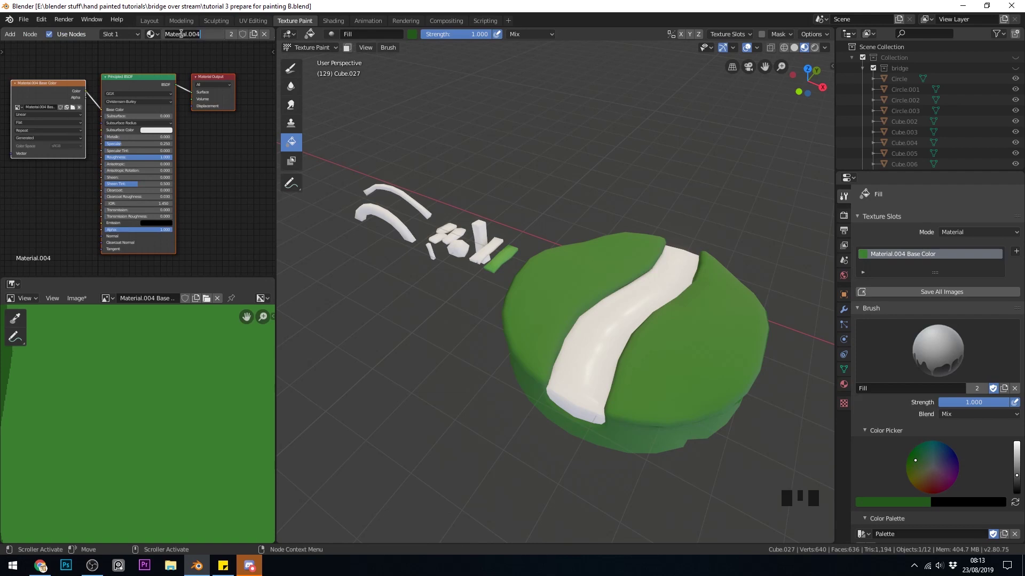
{"action": "type", "text": "modules colour"}
{"action": "key", "text": "Return"}
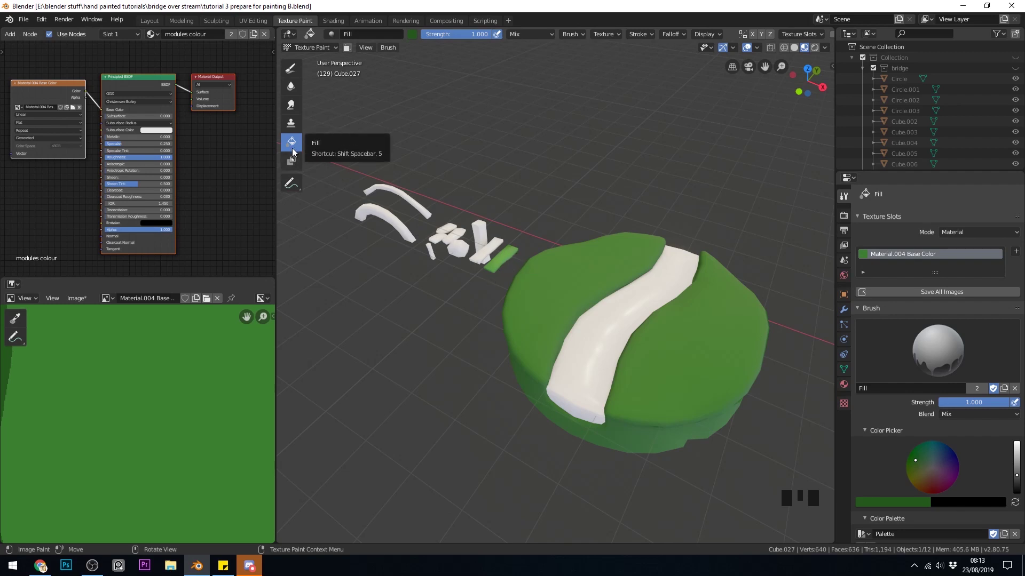
{"action": "left_click", "coordinate": [921, 480]}
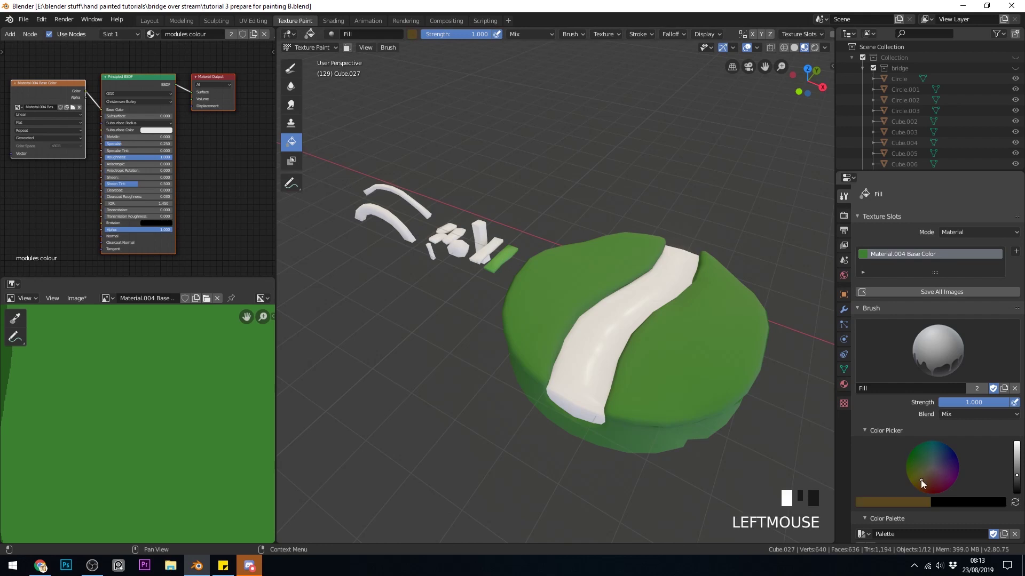
{"action": "left_click", "coordinate": [424, 418]}
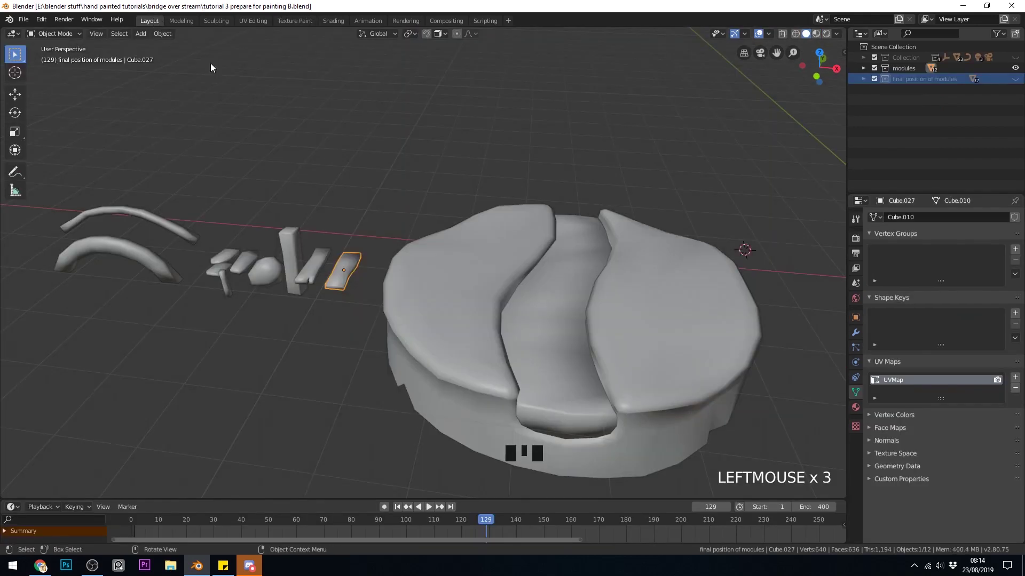
Step: Give the second slab the modules colour material and fill it brown
{"action": "left_click", "coordinate": [153, 21]}
{"action": "left_click", "coordinate": [321, 268]}
{"action": "left_click", "coordinate": [292, 21]}
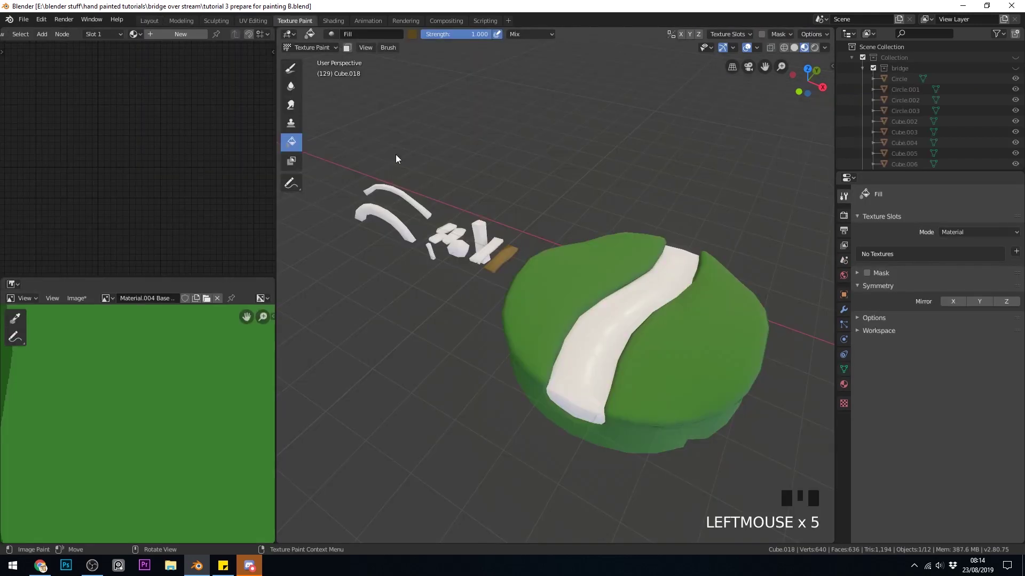
{"action": "left_click", "coordinate": [134, 33]}
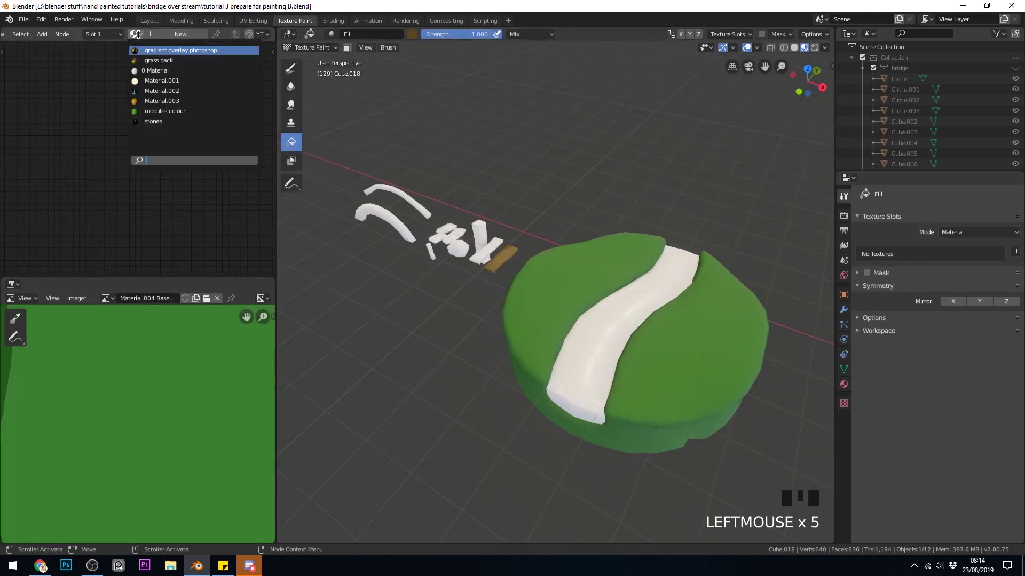
{"action": "left_click", "coordinate": [163, 111]}
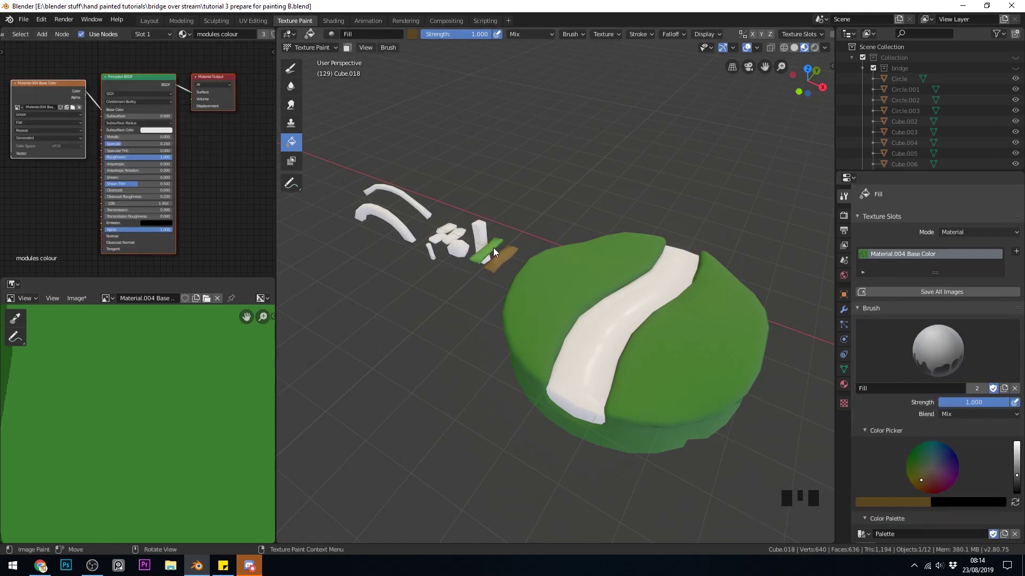
{"action": "left_click", "coordinate": [493, 249]}
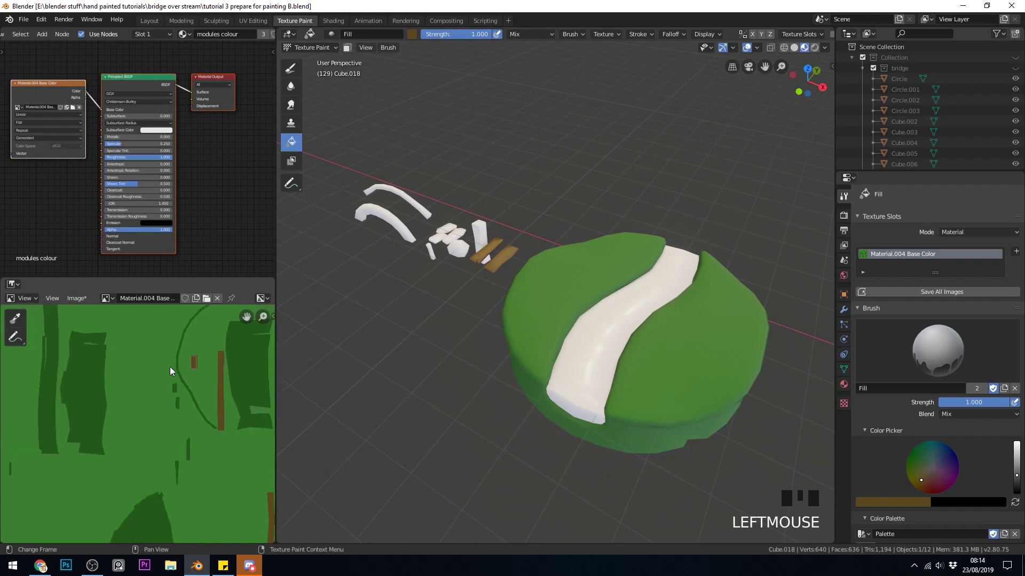
{"action": "scroll", "coordinate": [170, 366], "scroll_direction": "down", "scroll_amount": 1}
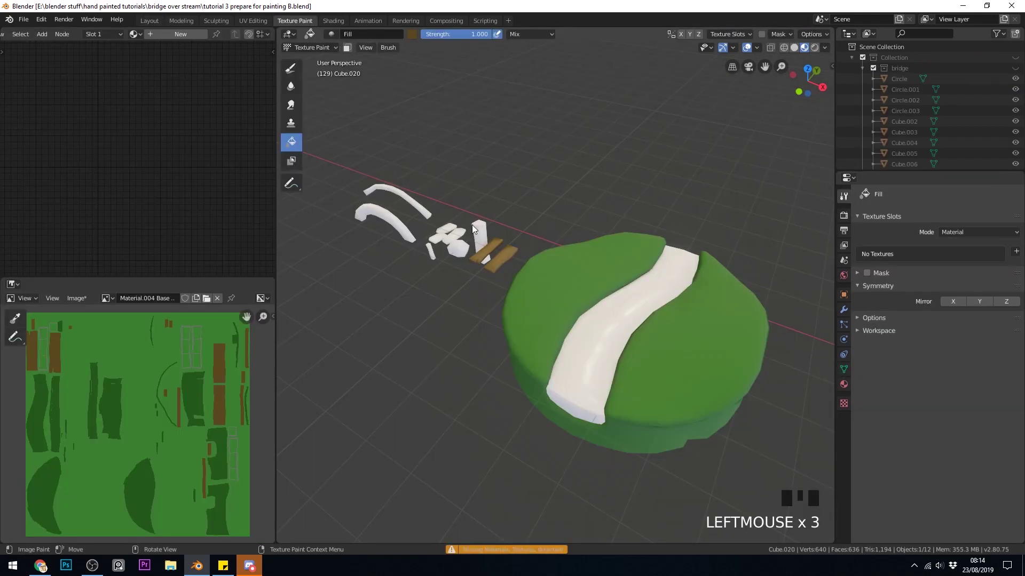
Step: Assign modules colour to both arcs and fill them brown
{"action": "left_click", "coordinate": [134, 34]}
{"action": "left_click", "coordinate": [148, 74]}
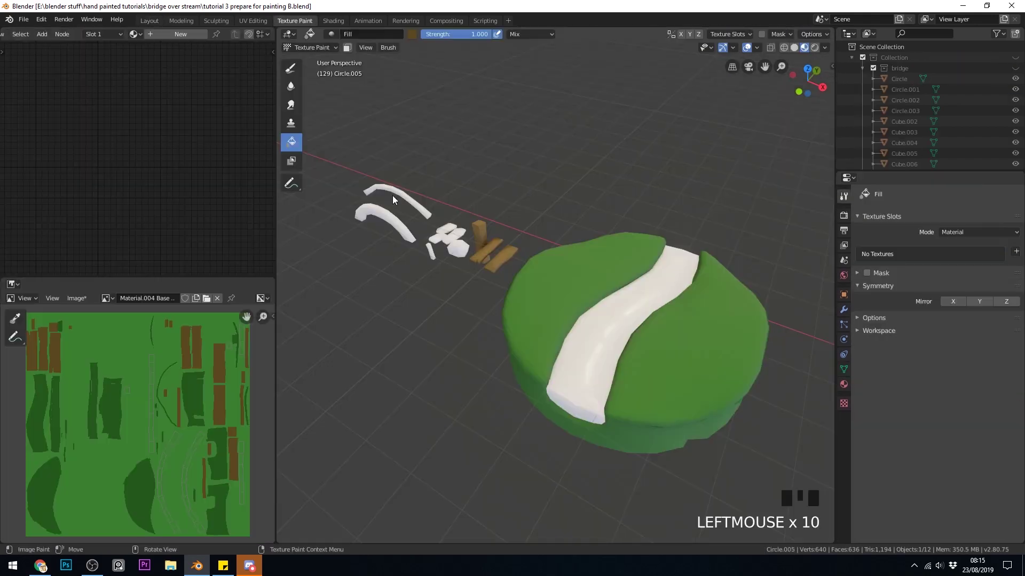
{"action": "left_click", "coordinate": [378, 188]}
{"action": "left_click", "coordinate": [149, 21]}
{"action": "left_click", "coordinate": [114, 224]}
{"action": "left_click", "coordinate": [294, 21]}
{"action": "left_click", "coordinate": [183, 33]}
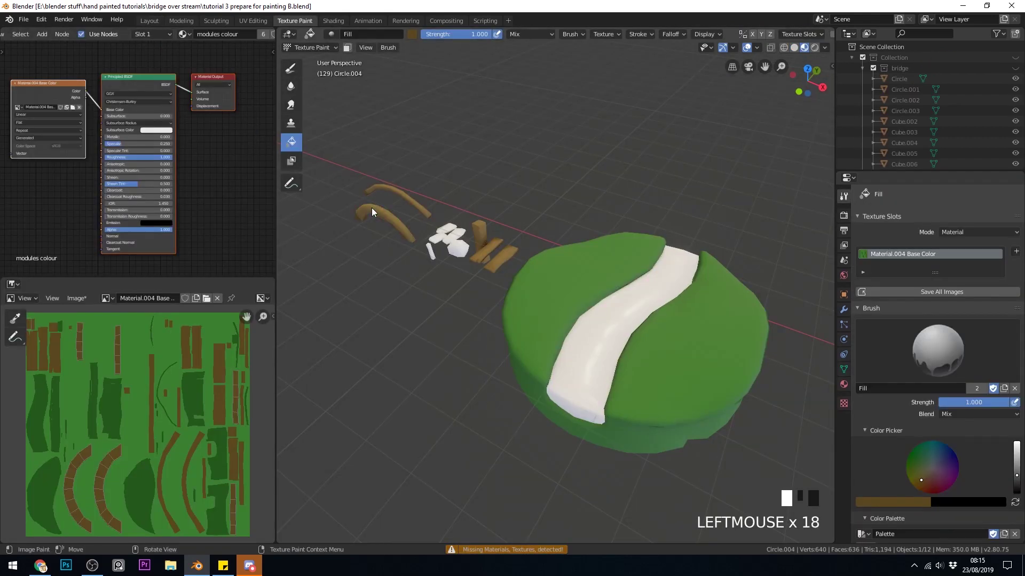
{"action": "left_click", "coordinate": [384, 213]}
Step: Assign modules colour to the small stick and fill it brown
{"action": "left_click", "coordinate": [149, 21]}
{"action": "left_click", "coordinate": [223, 277]}
{"action": "left_click", "coordinate": [294, 20]}
{"action": "left_click", "coordinate": [183, 33]}
{"action": "left_click", "coordinate": [148, 75]}
{"action": "left_click", "coordinate": [432, 250]}
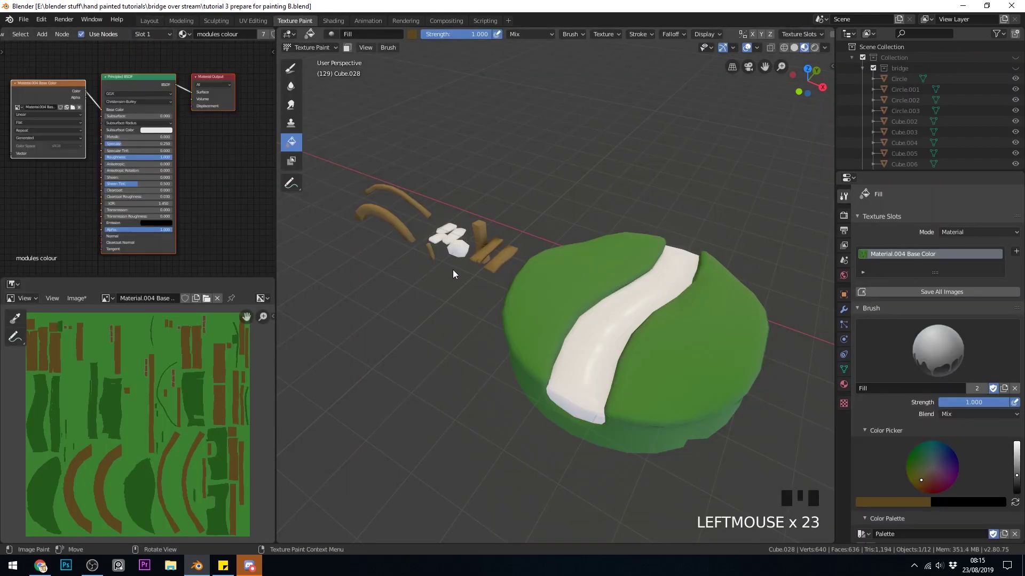
Step: Give the base modules colour and fill its stream strip light blue
{"action": "left_click", "coordinate": [149, 20]}
{"action": "left_click", "coordinate": [550, 331]}
{"action": "left_click", "coordinate": [295, 21]}
{"action": "left_click", "coordinate": [183, 34]}
{"action": "left_click", "coordinate": [148, 75]}
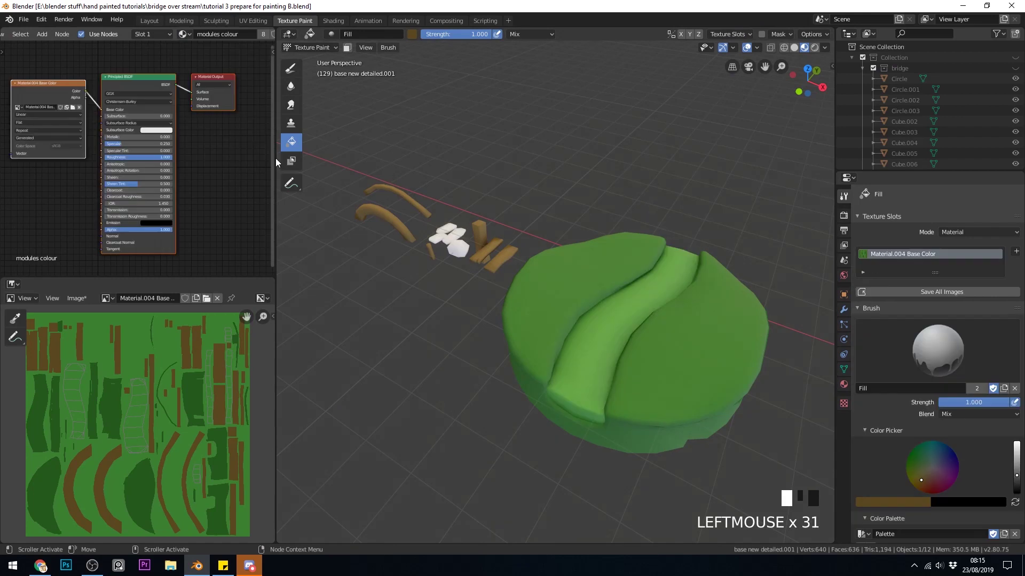
{"action": "left_click", "coordinate": [1016, 458]}
{"action": "left_click", "coordinate": [937, 459]}
{"action": "left_click", "coordinate": [636, 344]}
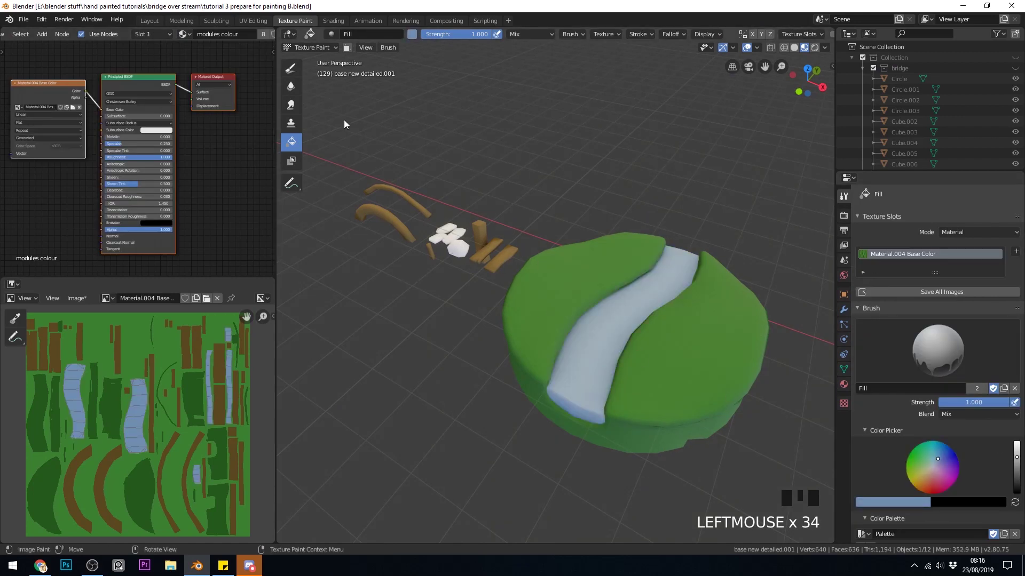
Step: Select the first rock and apply the shared modules colour texture to it
{"action": "scroll", "coordinate": [139, 424], "scroll_direction": "up", "scroll_amount": 3}
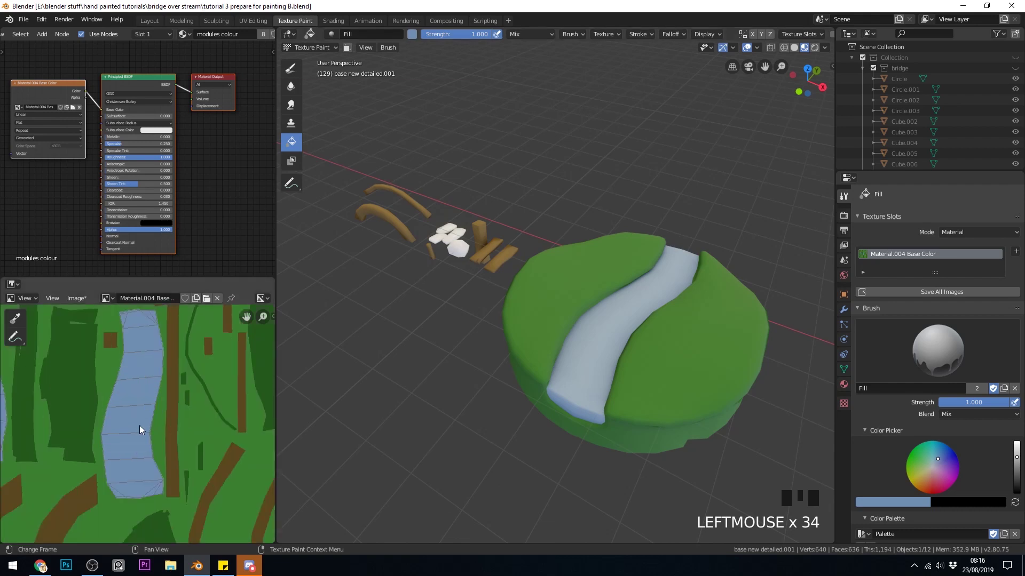
{"action": "scroll", "coordinate": [140, 425], "scroll_direction": "down", "scroll_amount": 4}
{"action": "left_click", "coordinate": [150, 20]}
{"action": "left_click", "coordinate": [265, 272]}
{"action": "left_click", "coordinate": [294, 20]}
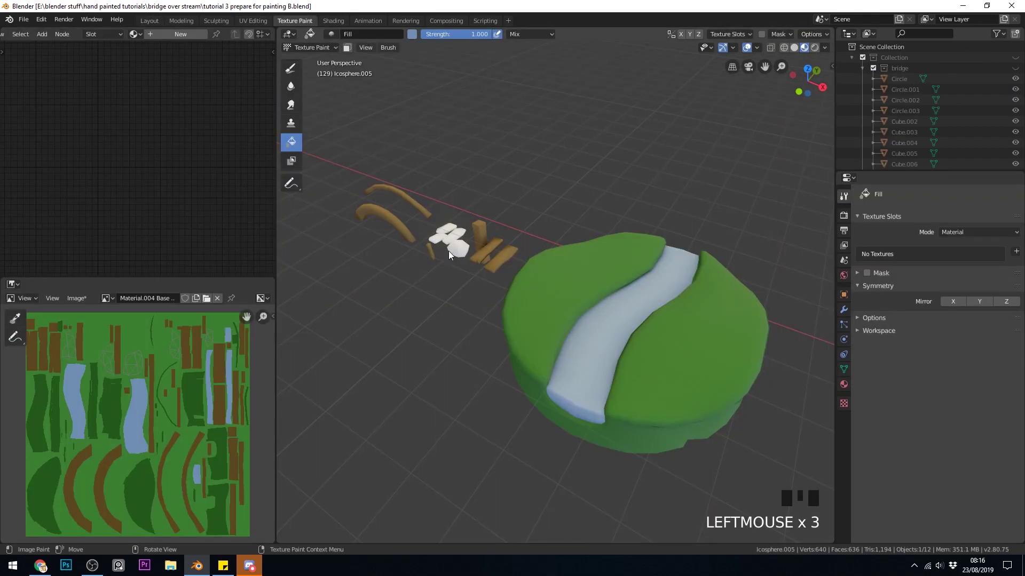
{"action": "left_click", "coordinate": [459, 251]}
{"action": "double_click", "coordinate": [458, 251]}
Step: Give the remaining stones, including Cube.022, the modules colour material
{"action": "left_click", "coordinate": [150, 20]}
{"action": "double_click", "coordinate": [251, 267]}
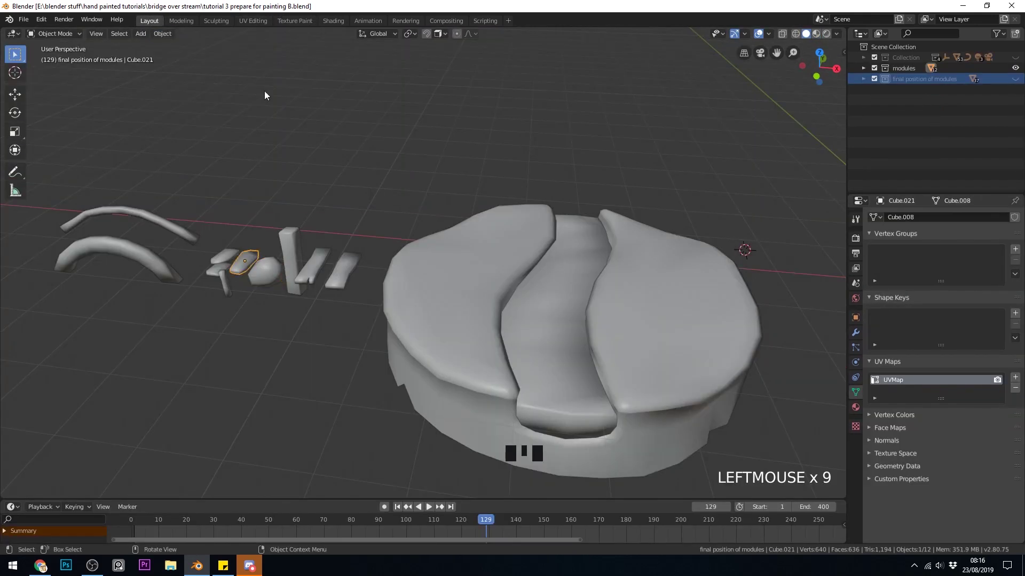
{"action": "left_click", "coordinate": [294, 20]}
{"action": "left_click", "coordinate": [459, 250]}
{"action": "double_click", "coordinate": [459, 251]}
{"action": "left_click", "coordinate": [150, 20]}
{"action": "left_click", "coordinate": [224, 256]}
{"action": "left_click", "coordinate": [288, 21]}
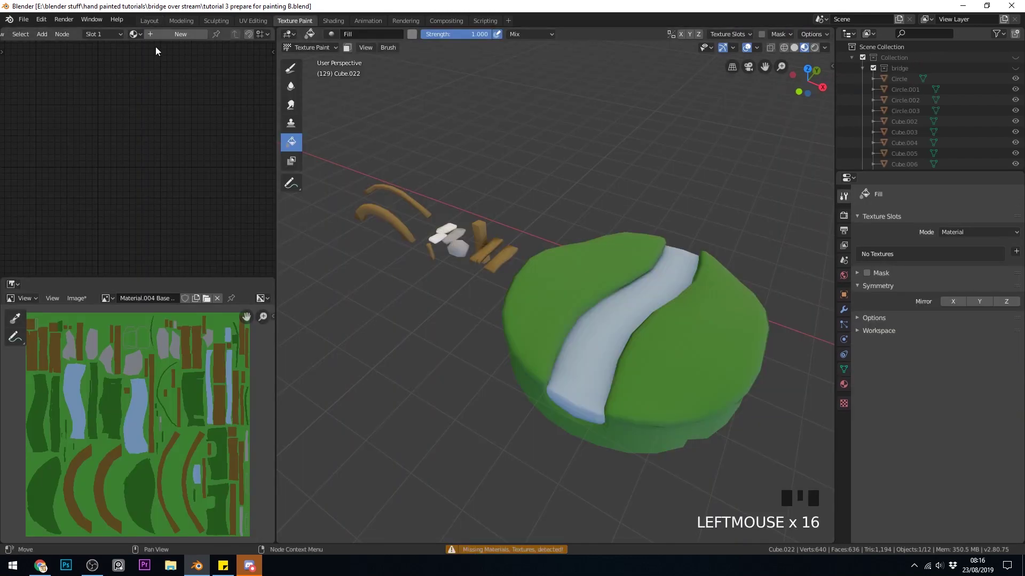
{"action": "left_click", "coordinate": [133, 34]}
{"action": "left_click", "coordinate": [165, 111]}
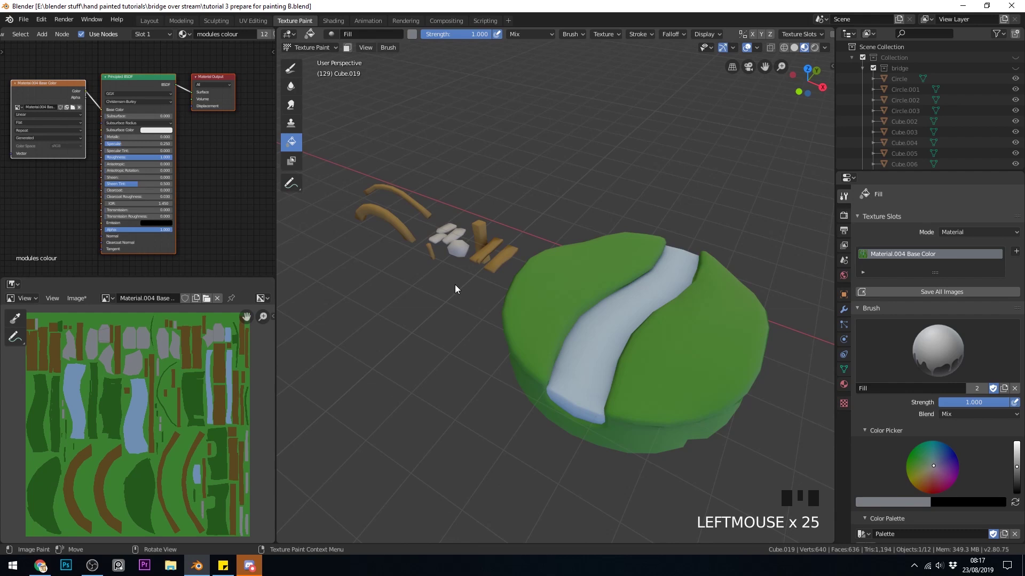
{"action": "left_click", "coordinate": [323, 49]}
{"action": "left_click", "coordinate": [322, 59]}
{"action": "left_click", "coordinate": [476, 256]}
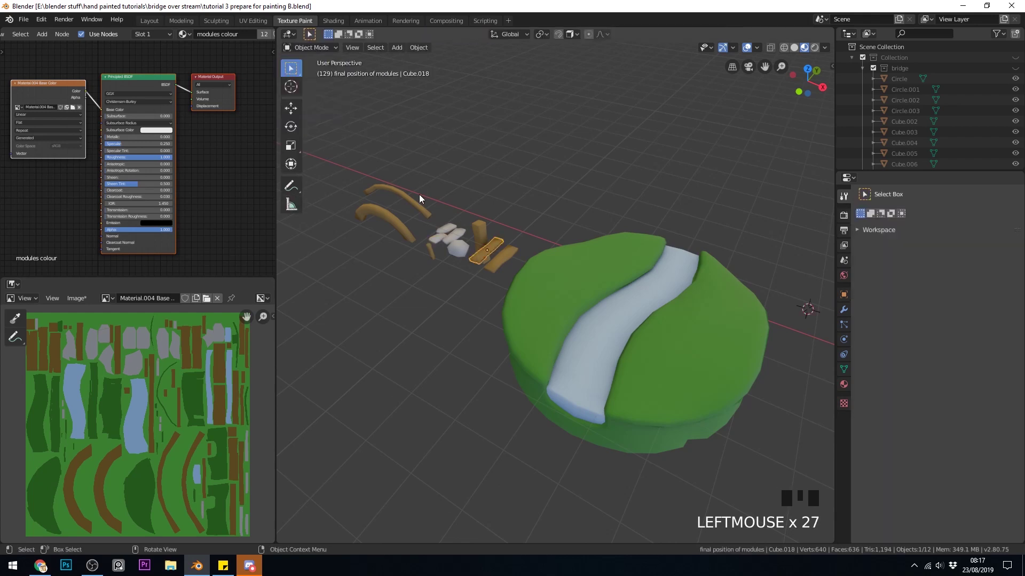
{"action": "left_click_drag", "start_coordinate": [321, 47], "coordinate": [321, 117]}
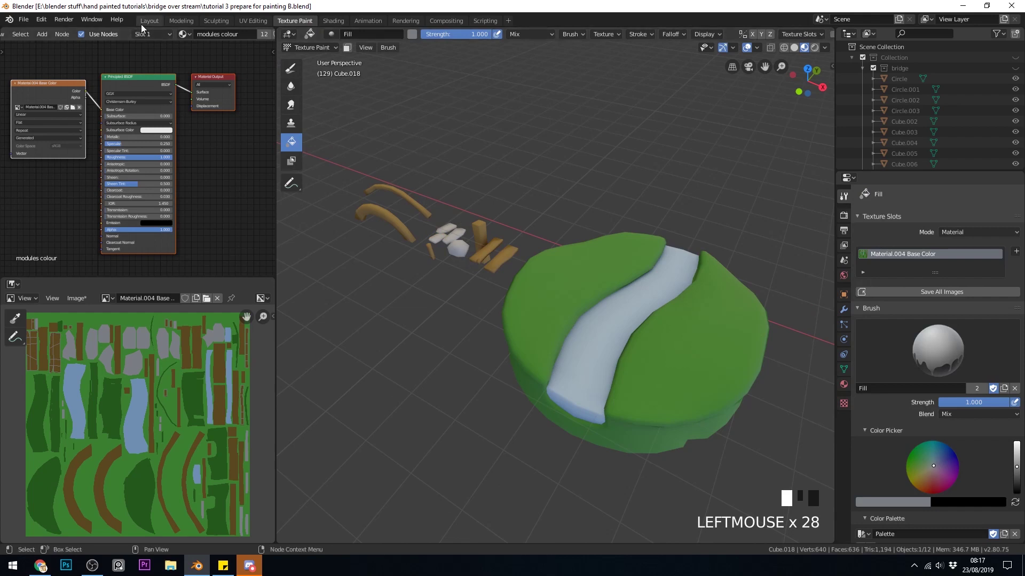